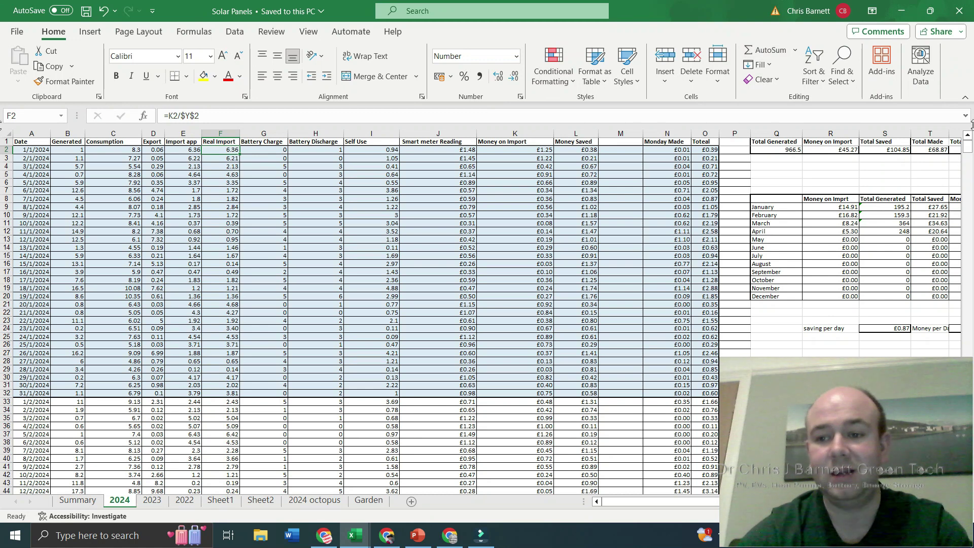
Step: Review the first day's row 2 values, from Generated through the Money on Import formula in K2
drag(970, 147, 128, 526)
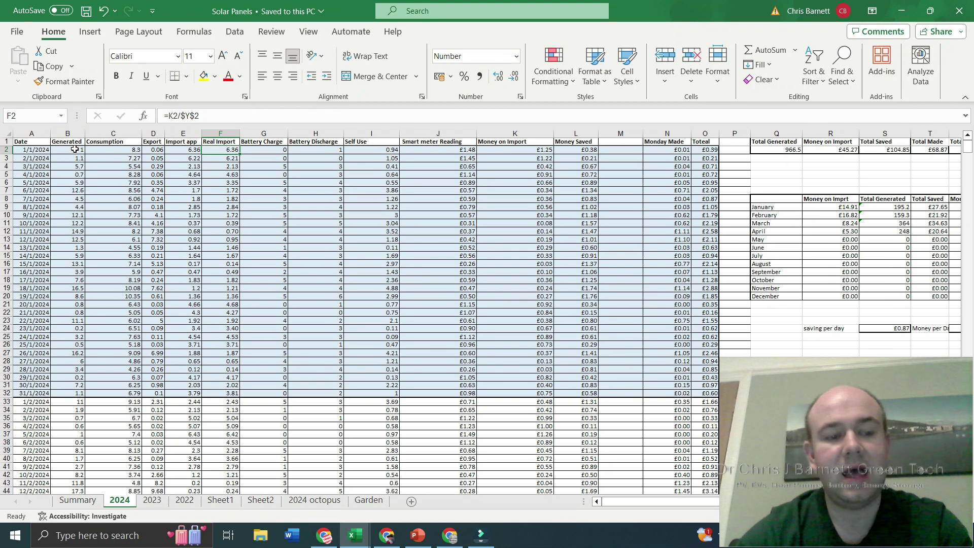
click(73, 153)
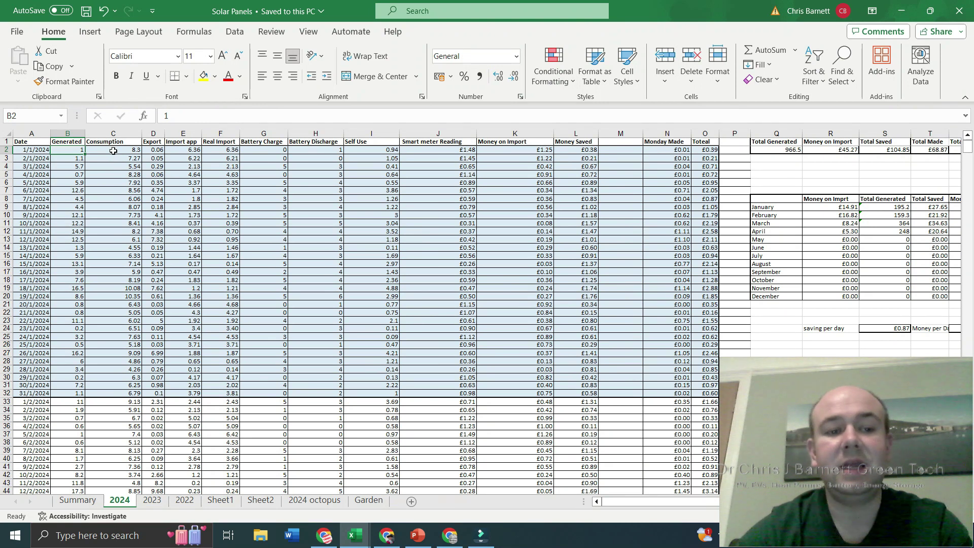
click(113, 150)
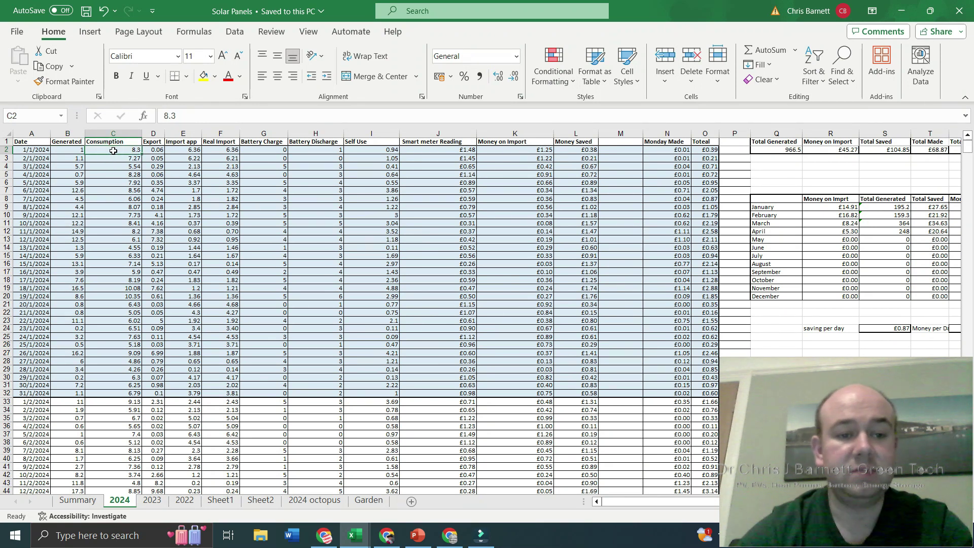
click(156, 150)
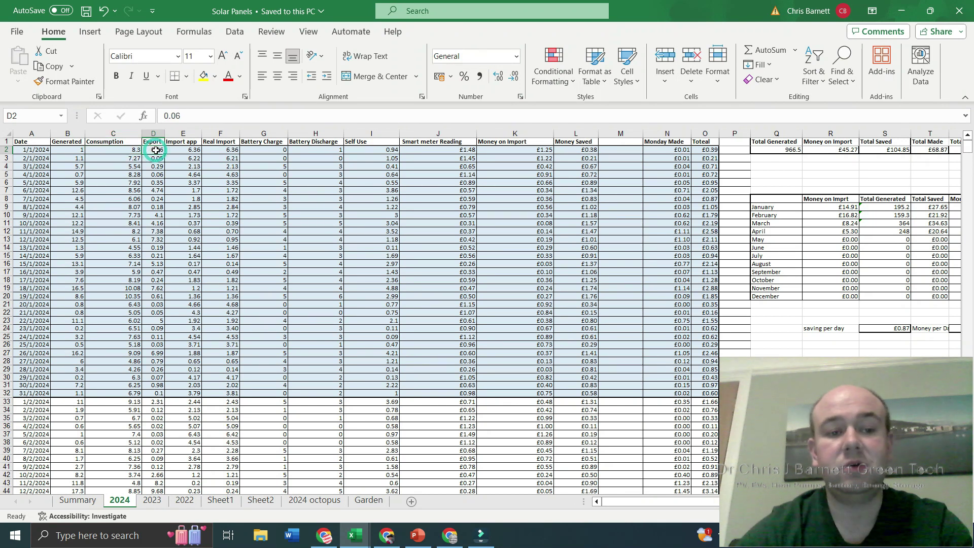
click(186, 153)
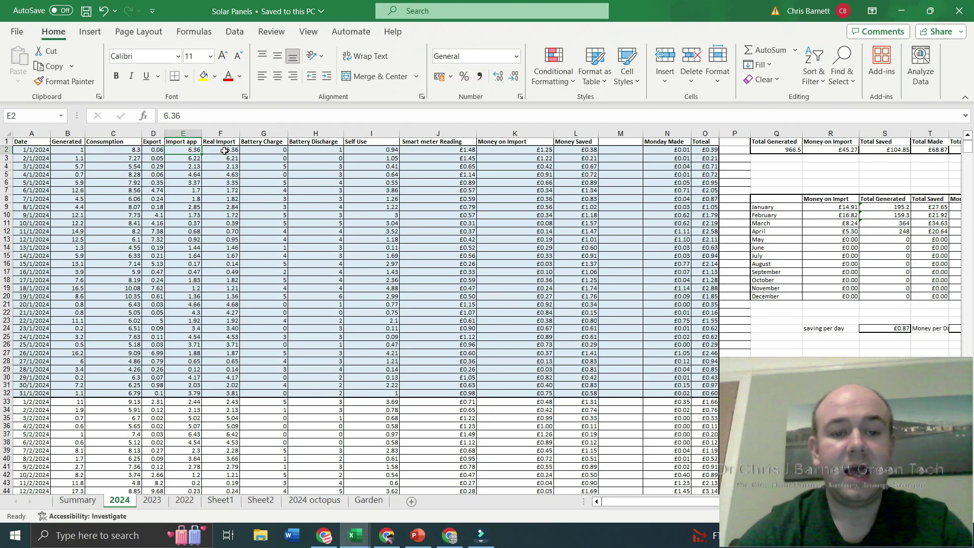
click(261, 157)
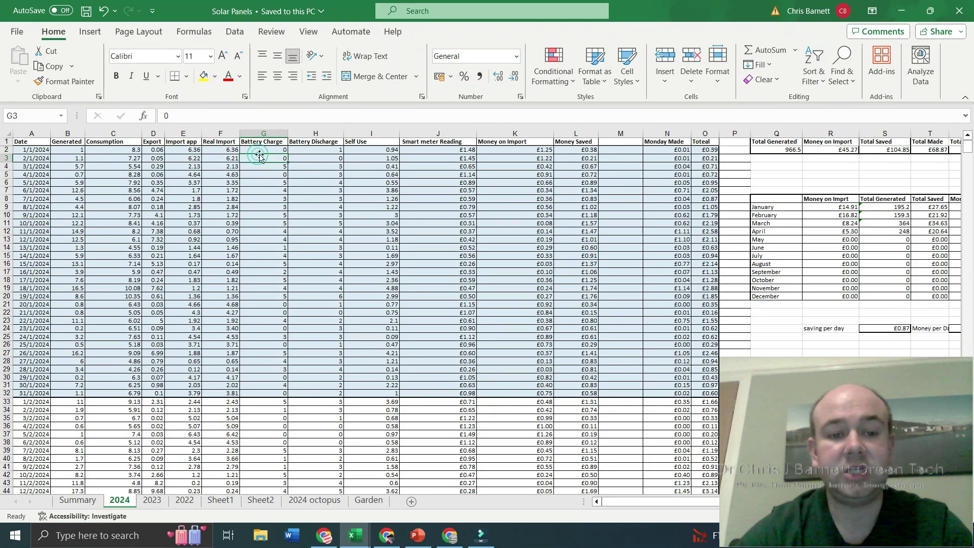
click(338, 151)
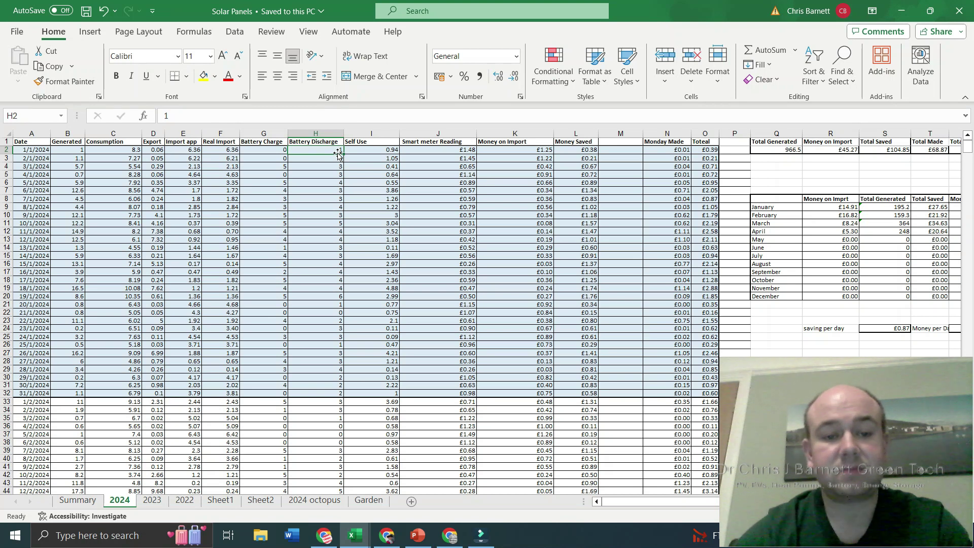
click(368, 154)
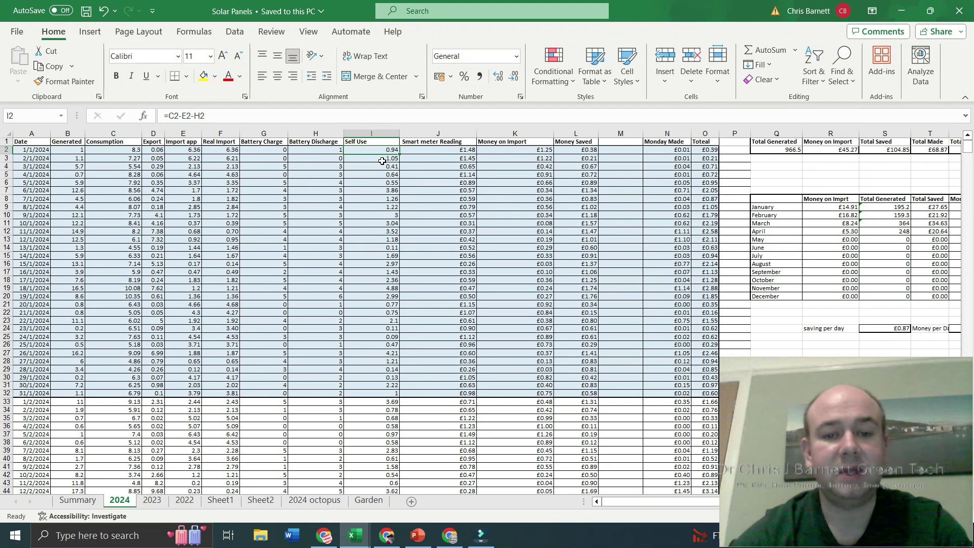
click(441, 150)
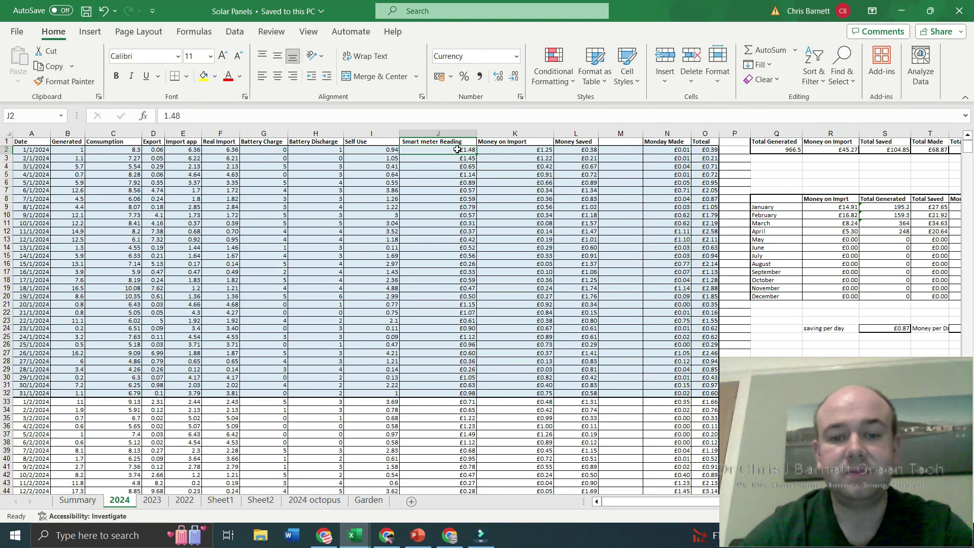
click(505, 150)
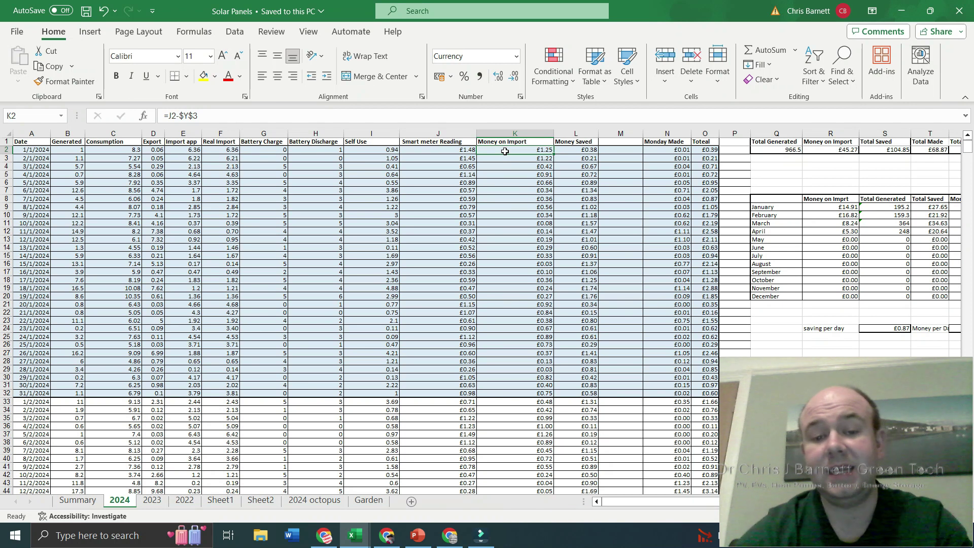
Step: Compare the 0.2452 and 0.19585 rates in Z2 and Y2 with row 2's Real Import, Self Use and Money on Import formulas
key(Right)
key(Right)
key(Right)
key(Right)
key(Right)
key(Right)
key(Right)
key(Right)
key(Right)
key(Right)
key(Right)
key(Right)
key(Right)
key(Right)
key(Right)
key(Right)
key(Right)
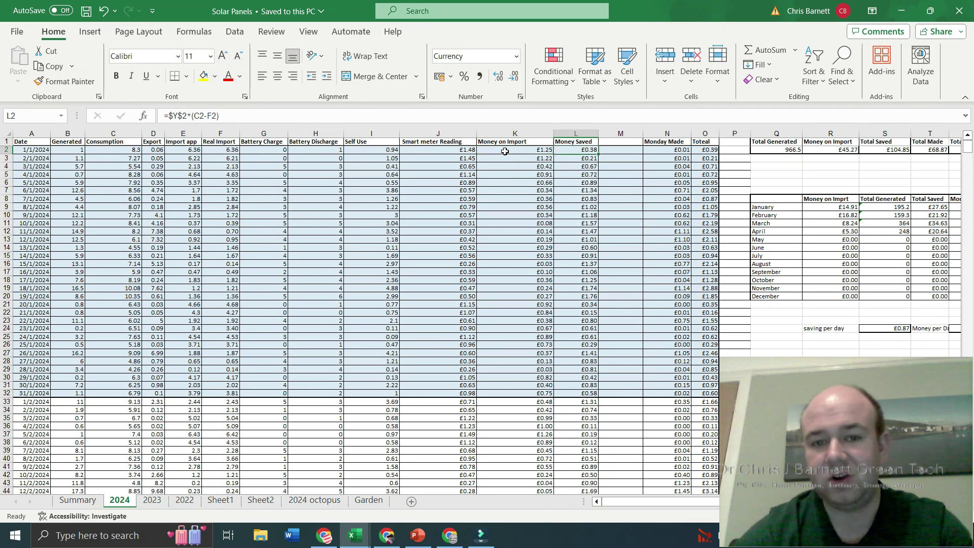
key(Left)
key(Left)
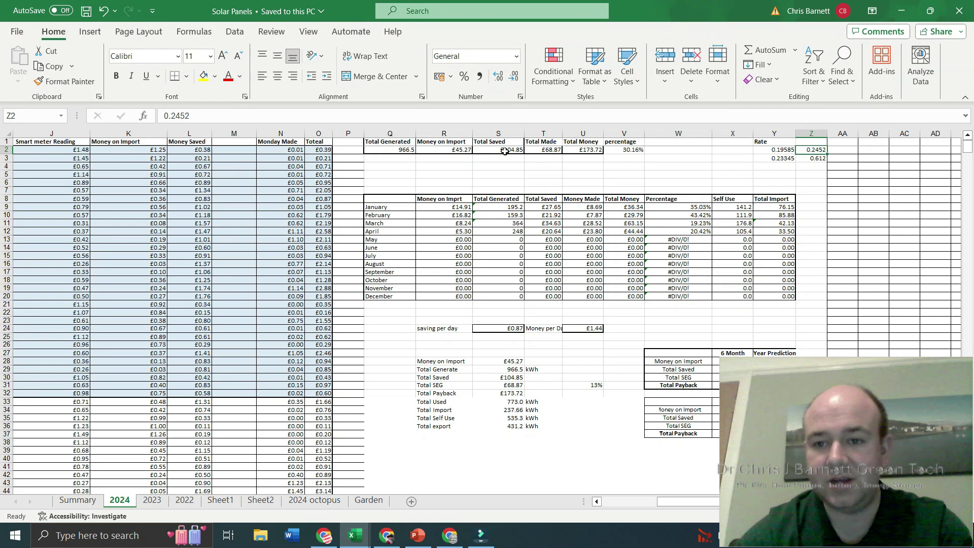
key(Left)
key(Right)
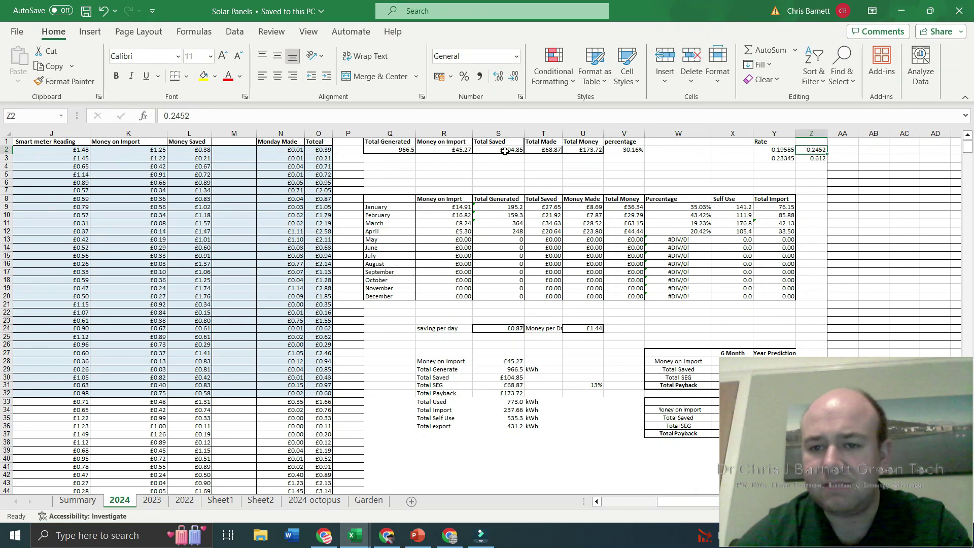
key(Left)
key(Left)
key(Left)
key(Left)
key(Left)
key(Left)
key(Left)
key(Left)
key(Left)
key(Left)
key(Left)
key(Left)
key(Left)
key(Left)
key(Left)
key(Left)
key(Left)
key(Left)
key(Left)
key(Left)
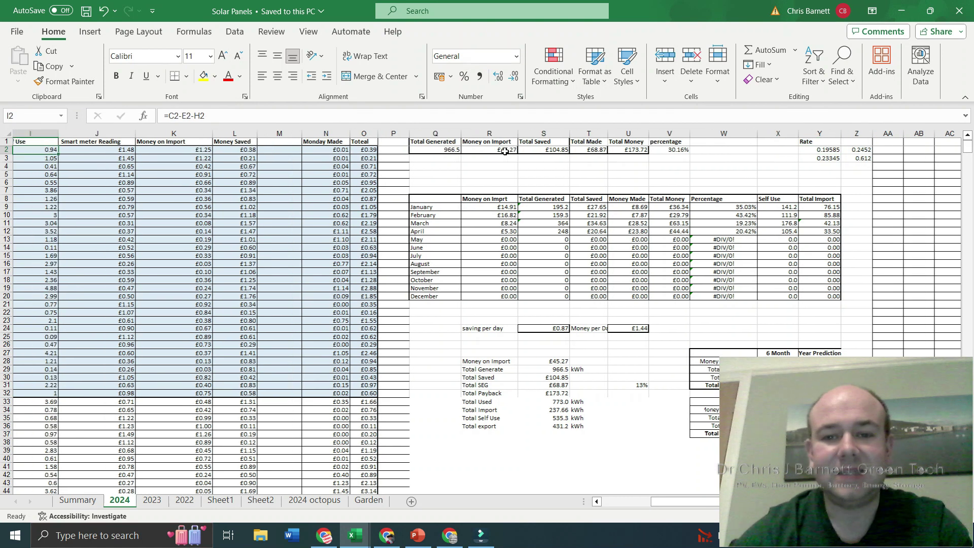
key(Left)
key(Left)
key(Left)
key(Right)
key(Right)
key(Right)
key(Right)
key(Right)
key(Right)
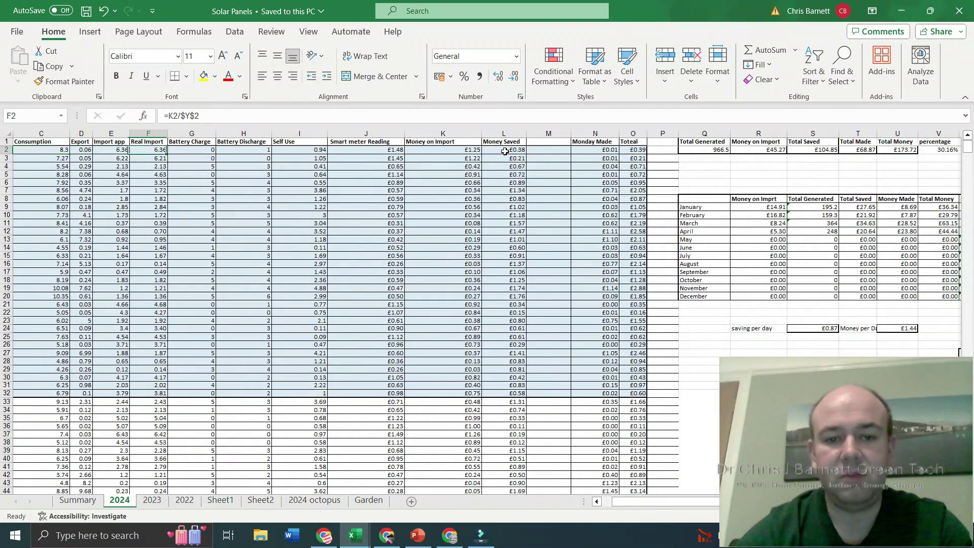
key(Right)
key(Right)
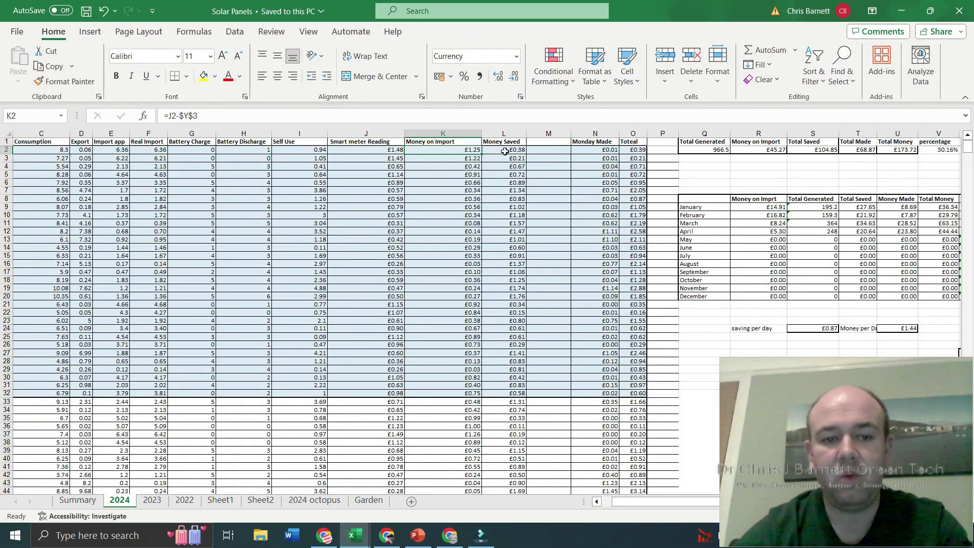
key(Left)
key(Right)
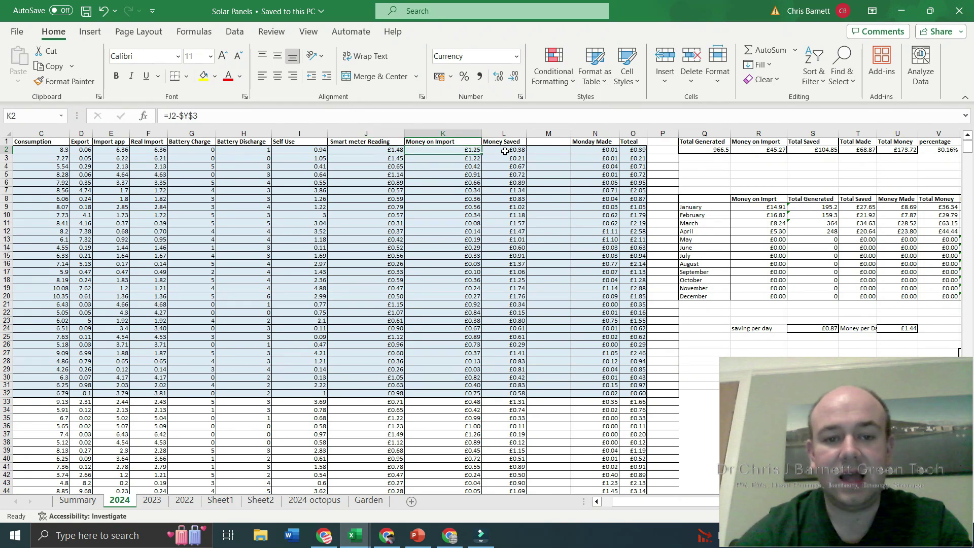
key(Left)
key(Right)
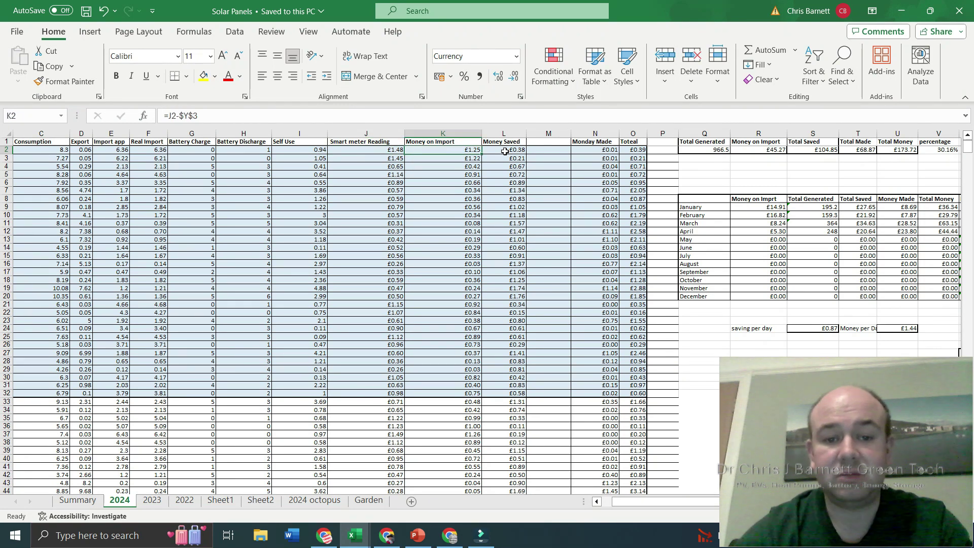
key(Right)
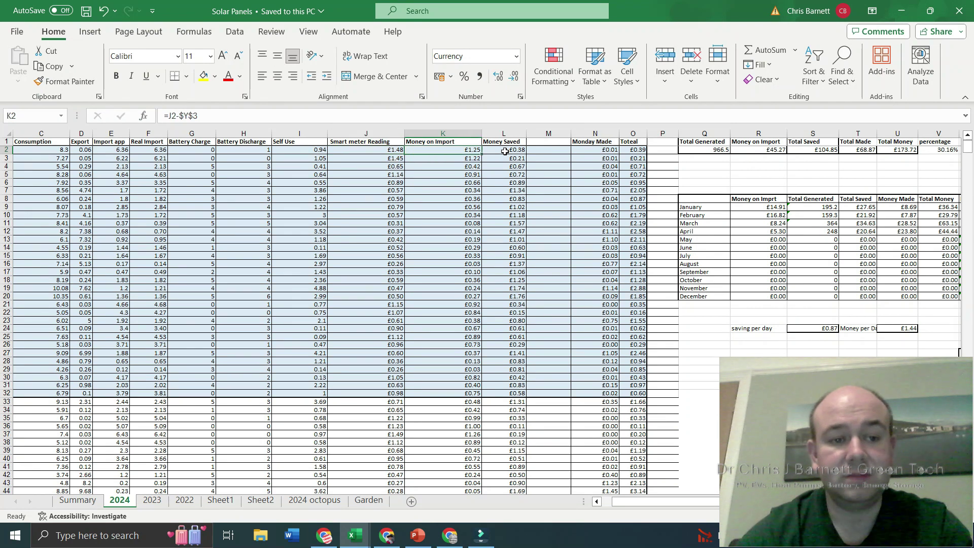
key(Left)
key(Left)
key(Left)
key(Left)
key(Left)
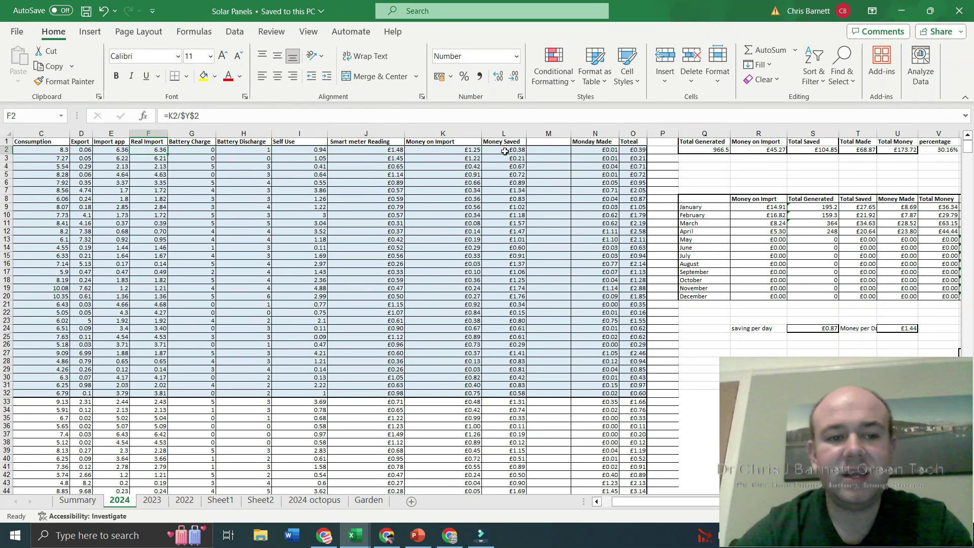
key(Right)
key(Right)
key(Right)
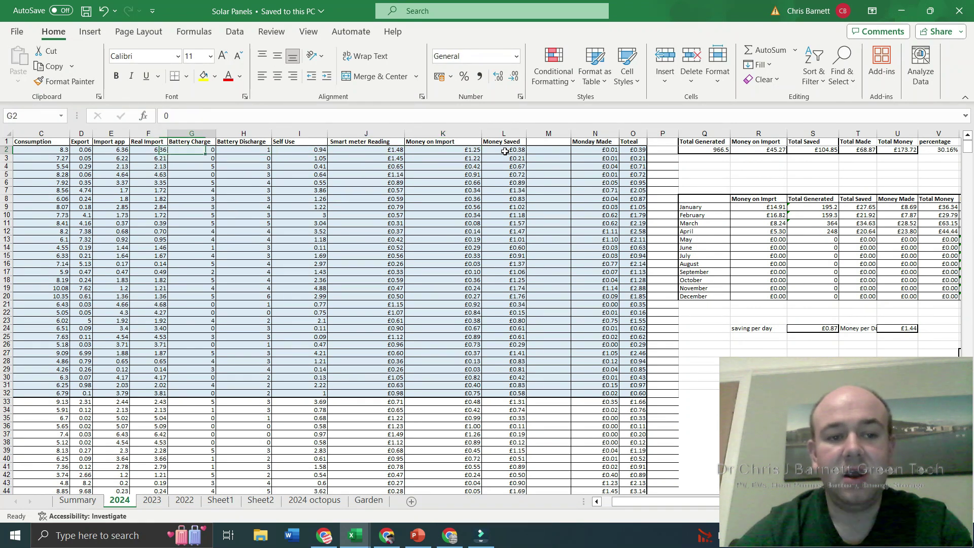
key(Right)
key(Right)
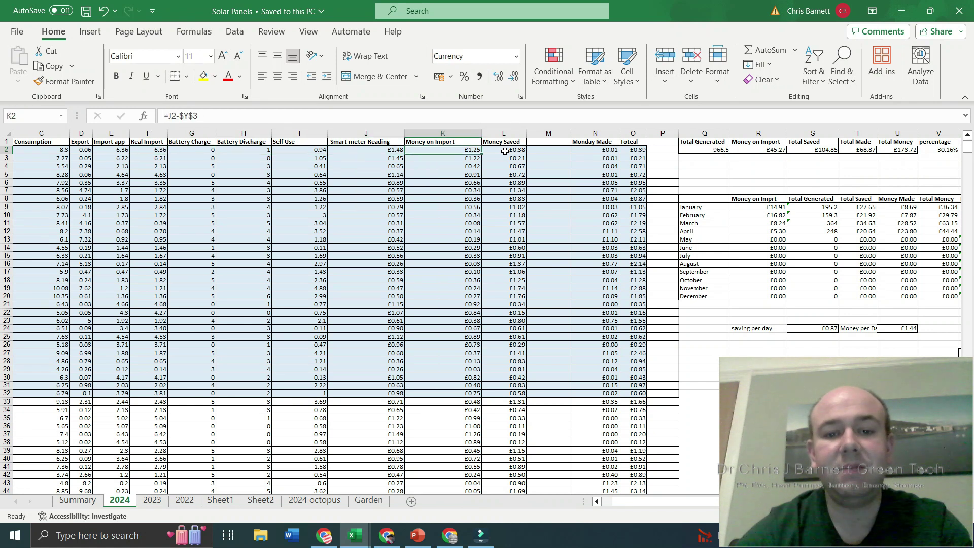
key(Left)
key(Left)
key(Left)
key(Left)
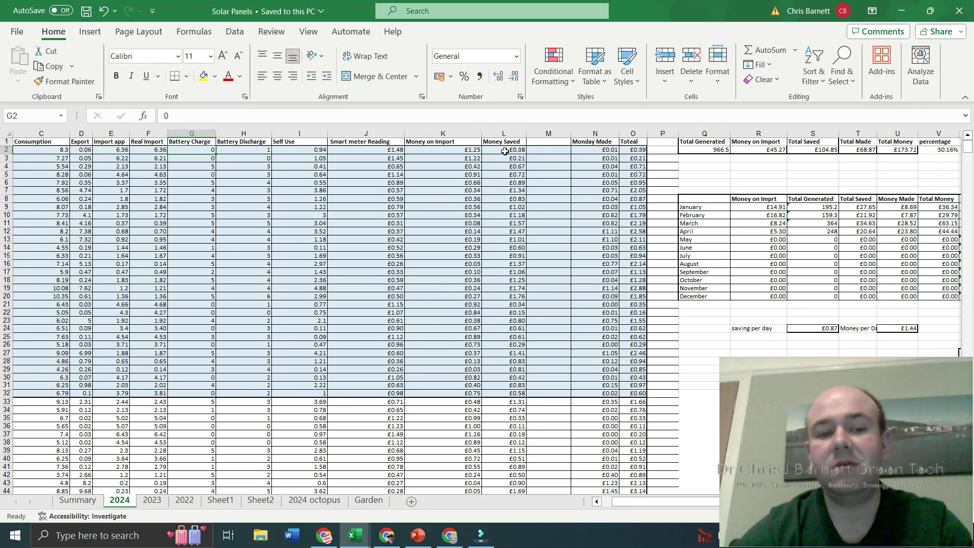
Step: Check row 2's V2 percentage, Real Import, Money Saved, Monday Made and daily Total formulas
key(Right)
key(Right)
key(Right)
key(Right)
key(Right)
key(Right)
key(Right)
key(Right)
key(Right)
key(Right)
key(Right)
key(Right)
key(Right)
key(Right)
key(Right)
key(Right)
key(Right)
key(Right)
key(Right)
key(Right)
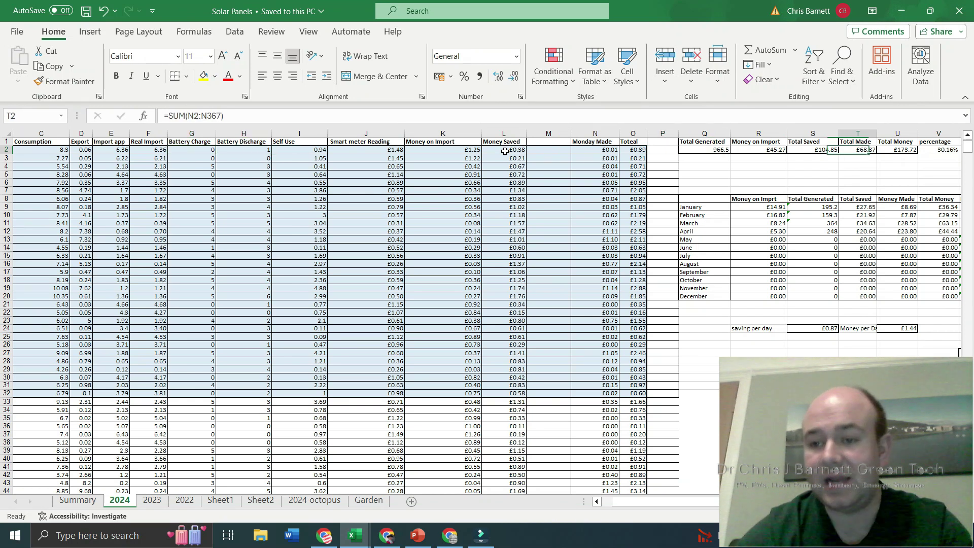
key(Left)
key(Left)
key(Left)
key(Left)
key(Left)
key(Left)
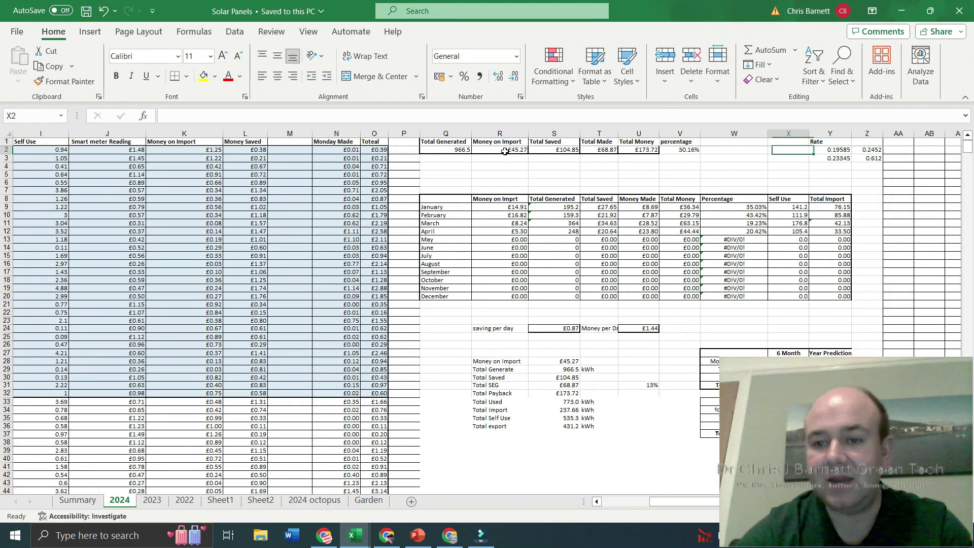
key(Right)
key(Right)
key(Right)
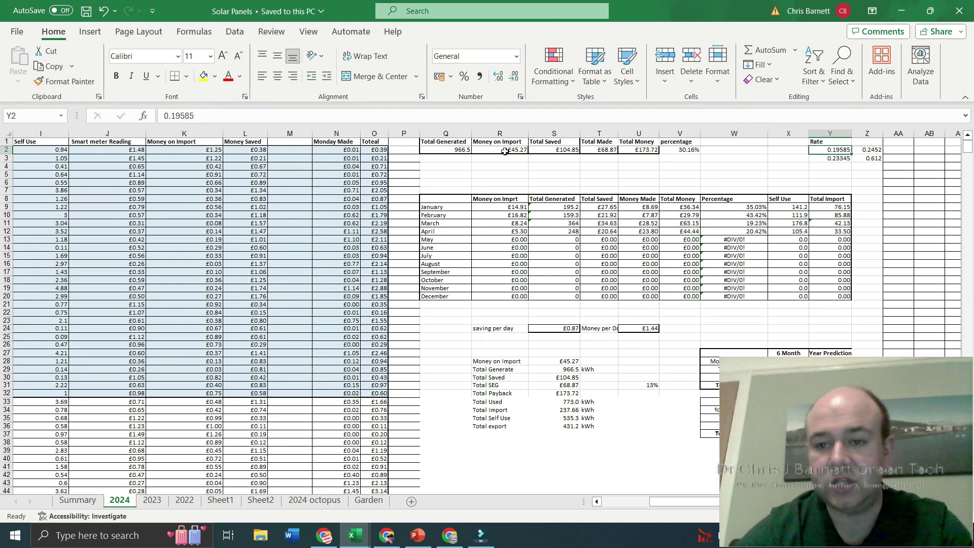
key(Left)
key(Left)
key(Left)
key(Left)
key(Left)
key(Left)
key(Left)
key(Left)
key(Left)
key(Left)
key(Left)
key(Left)
key(Left)
key(Left)
key(Left)
key(Left)
key(Left)
key(Left)
key(Left)
key(Left)
key(Left)
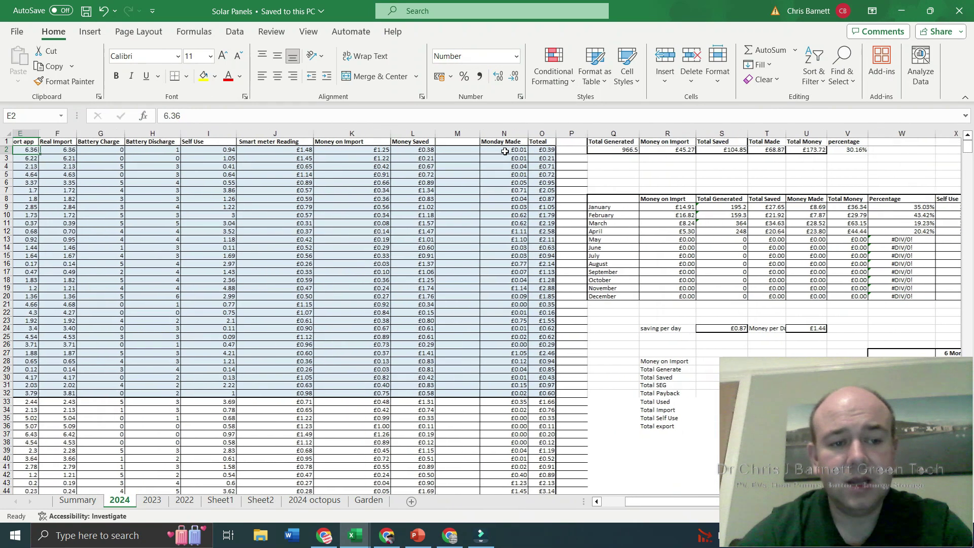
key(Left)
key(Right)
key(Right)
key(Right)
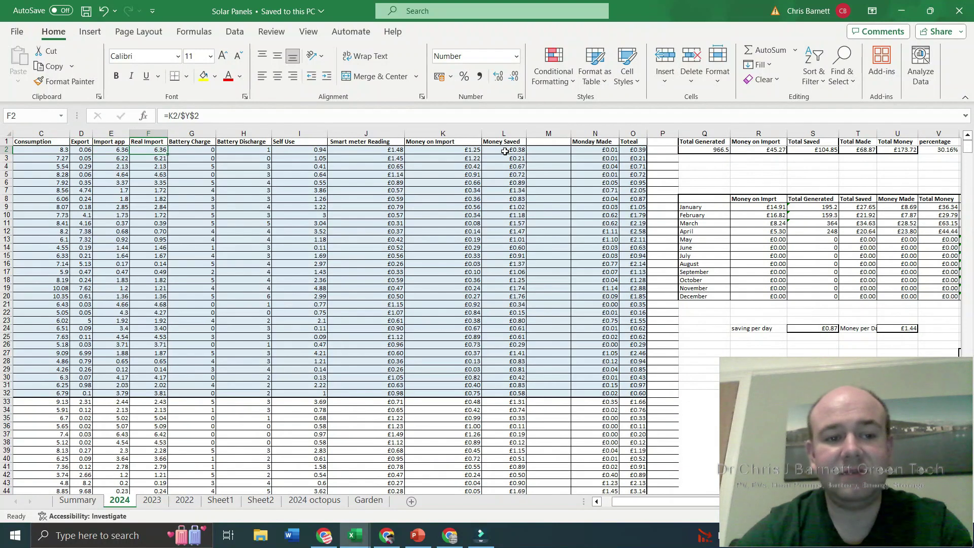
key(Left)
key(Right)
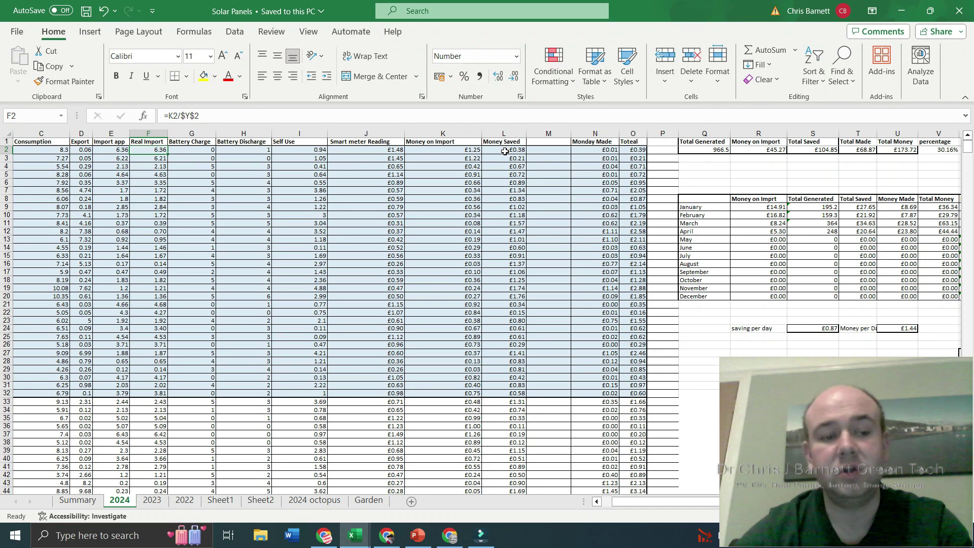
key(Right)
key(Left)
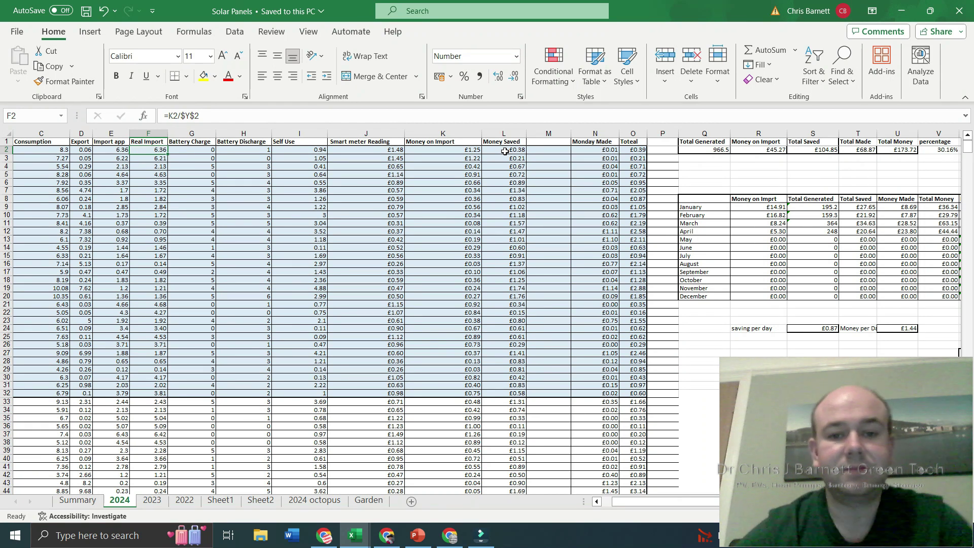
key(Right)
key(Right)
key(Right)
key(Right)
key(Right)
key(Right)
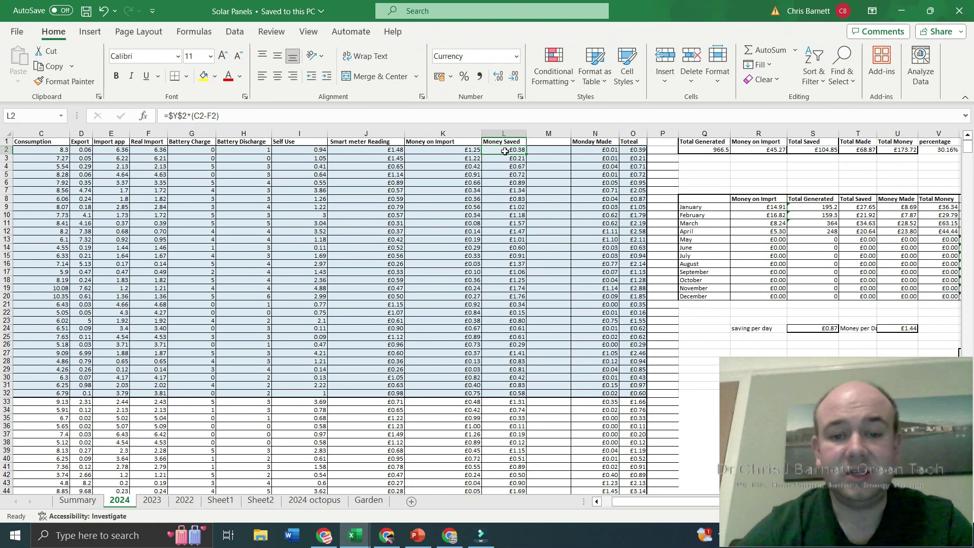
key(Right)
key(Right)
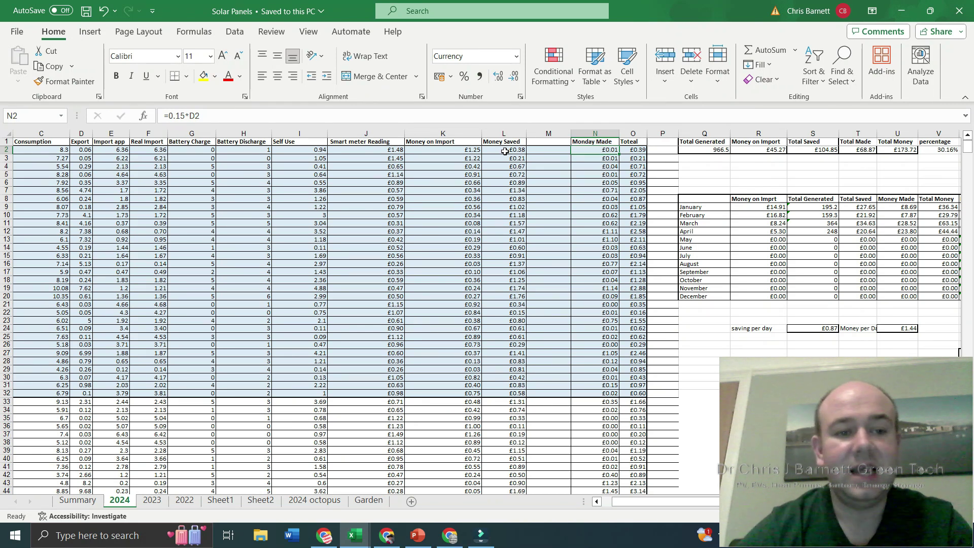
key(Right)
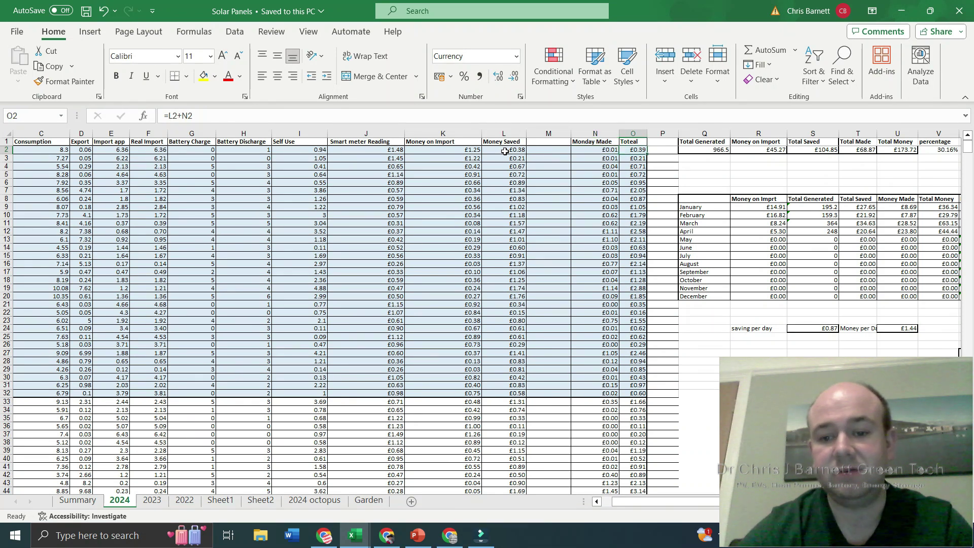
Step: Inspect the January row 9 sums for Money on Imprt, Total Generated, Total Saved and Money Made, plus the Percentage
key(Right)
key(Right)
key(Right)
key(Right)
key(Right)
key(Right)
key(Right)
key(Right)
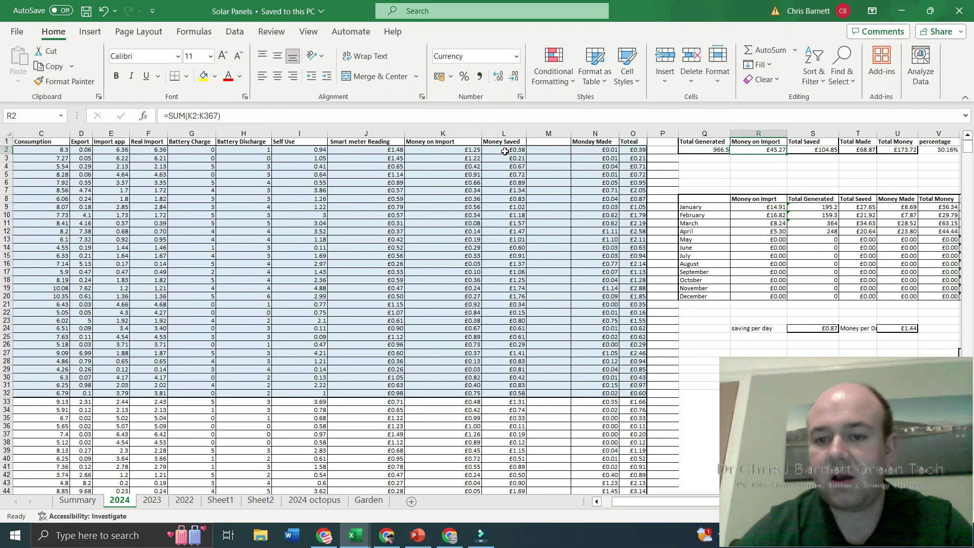
key(Right)
key(Right)
key(Right)
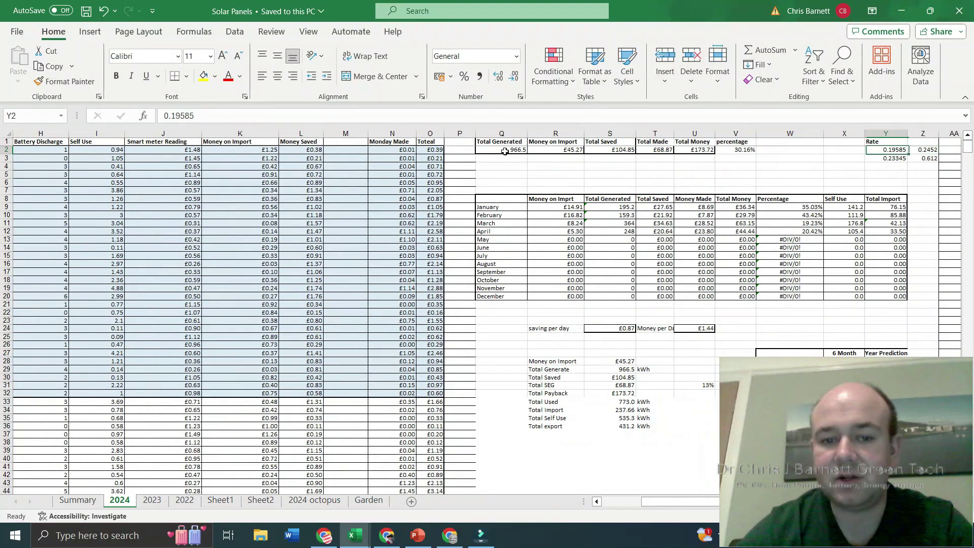
key(Down)
key(Left)
key(Left)
key(Left)
key(Left)
key(Left)
key(Left)
key(Left)
key(Left)
key(Left)
key(Down)
key(Down)
key(Down)
key(Down)
key(Down)
key(Down)
key(Right)
key(Right)
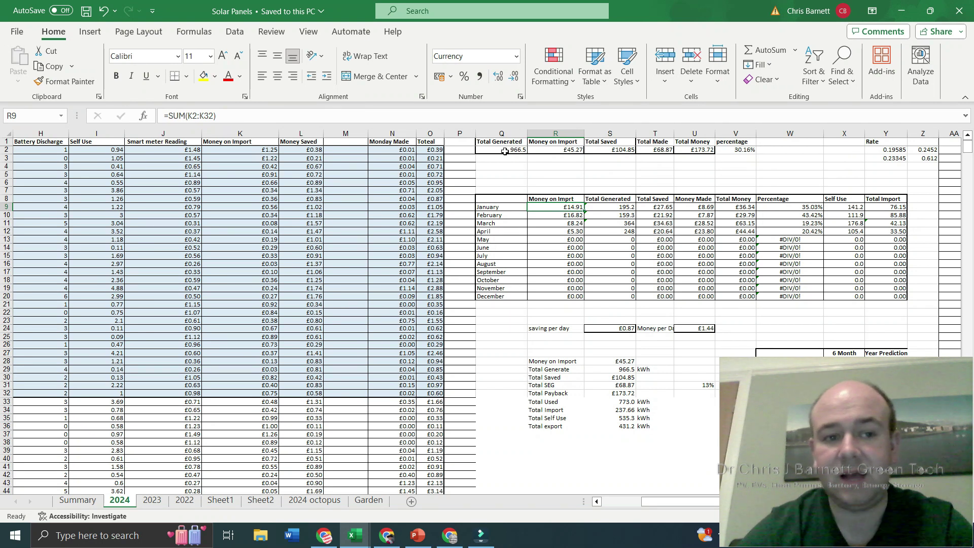
key(Right)
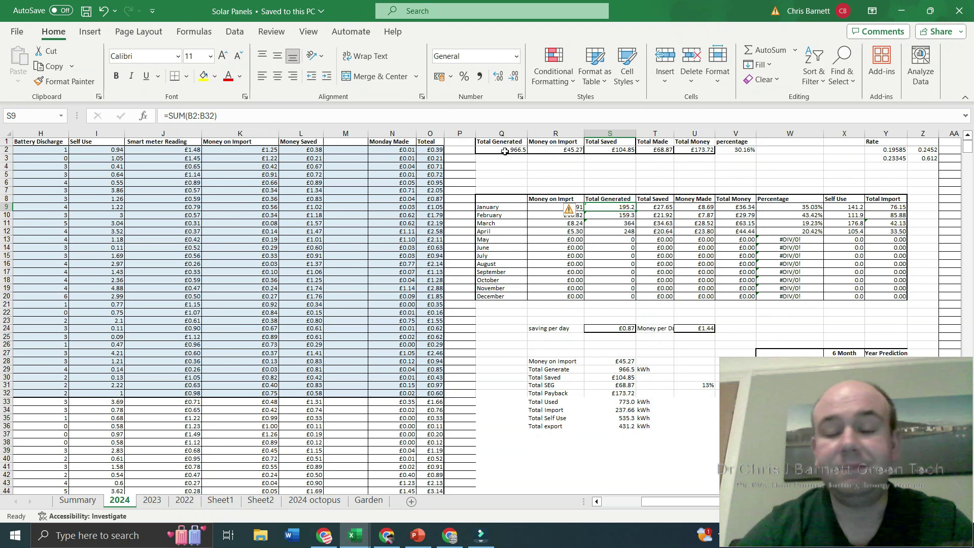
key(Right)
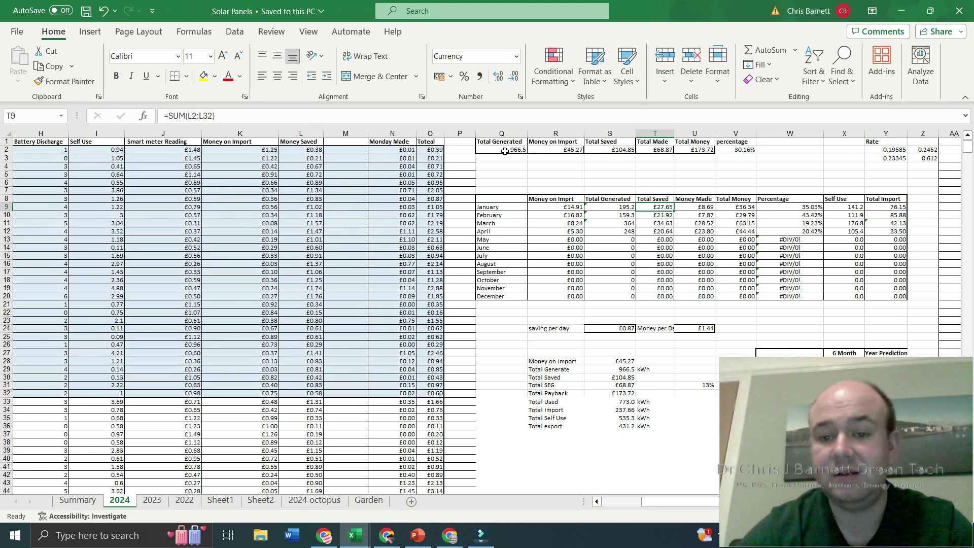
key(Right)
key(Right)
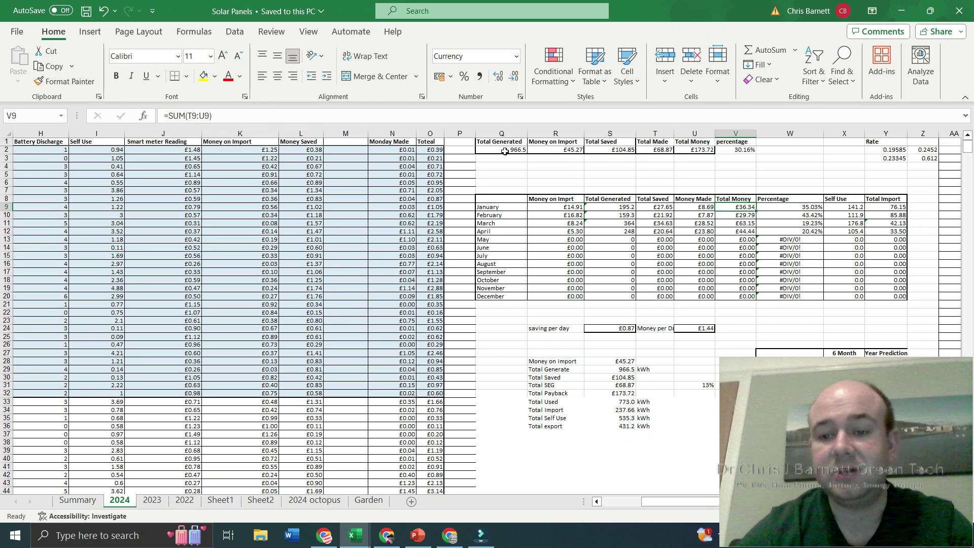
key(Right)
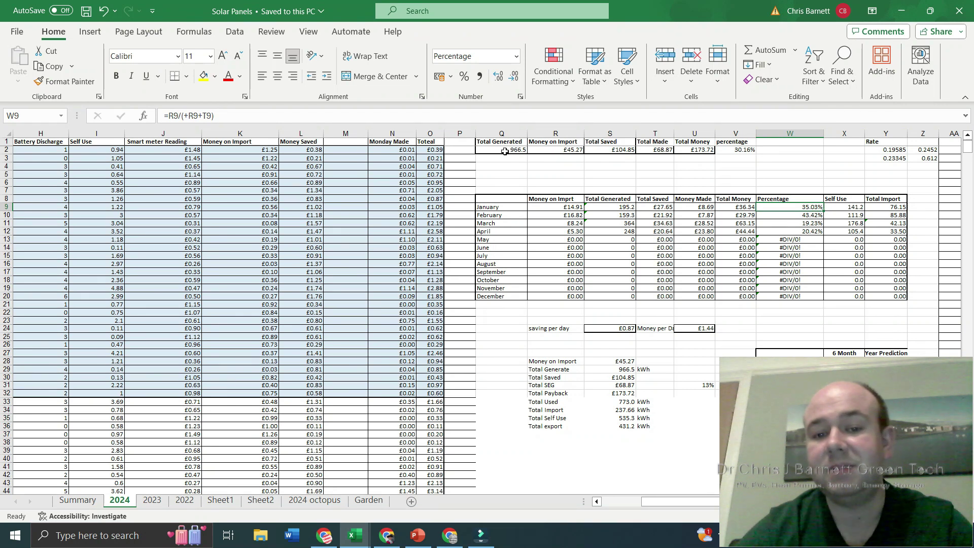
Step: Review January's Total Money sum, Self Use formula and Total Import sum
key(Left)
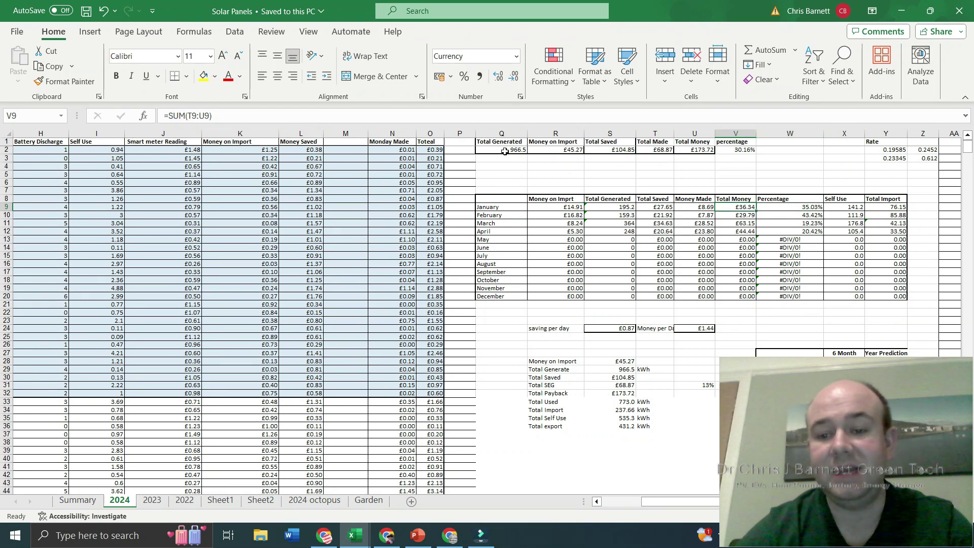
key(Right)
key(Left)
key(Right)
key(Right)
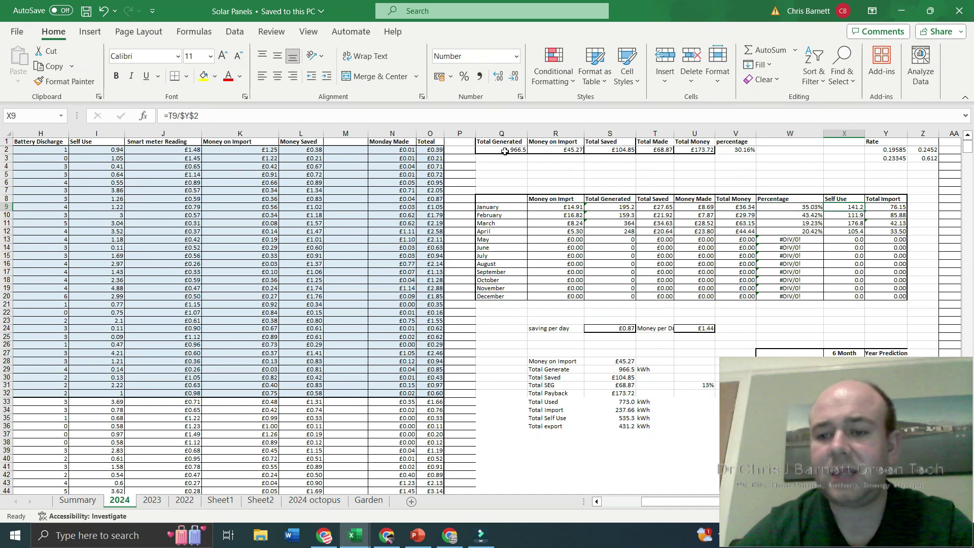
key(Right)
key(Left)
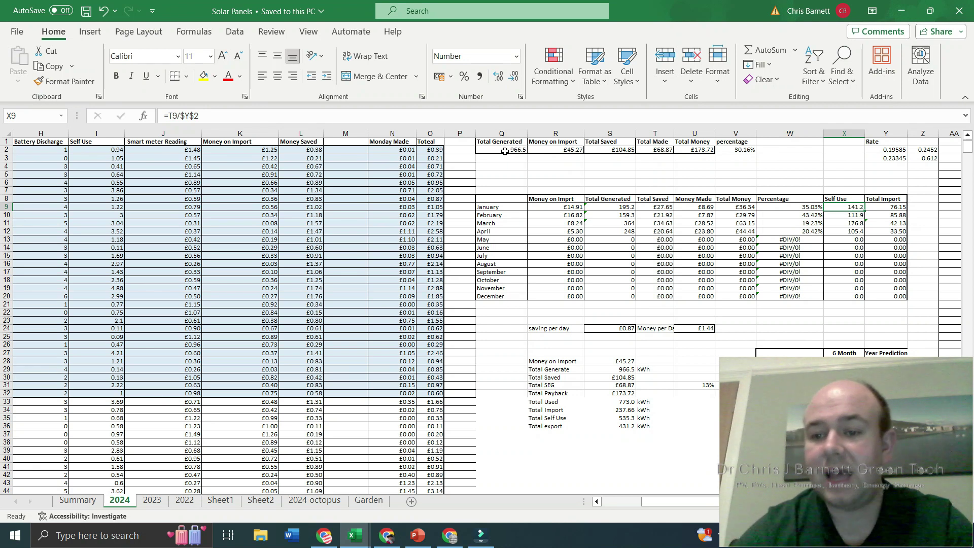
key(Right)
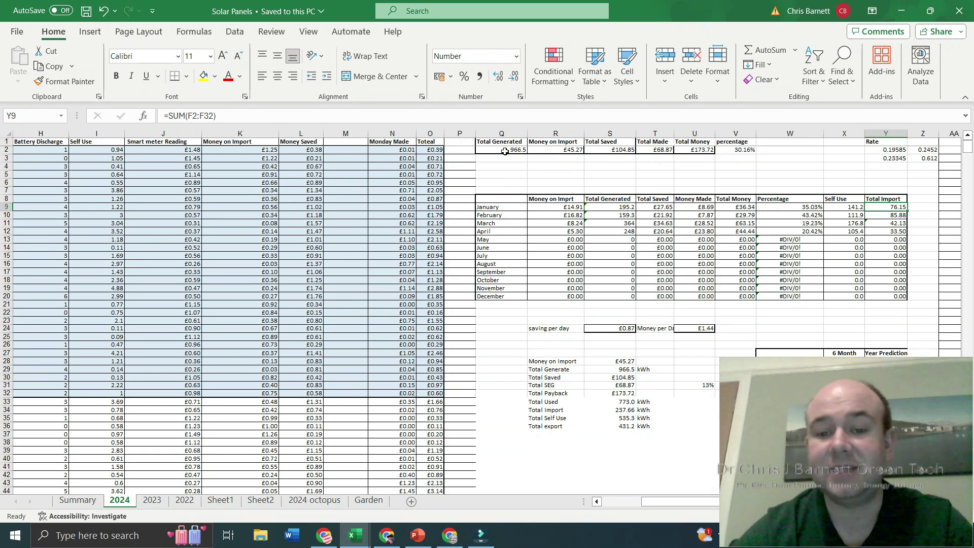
key(Left)
key(Right)
key(Left)
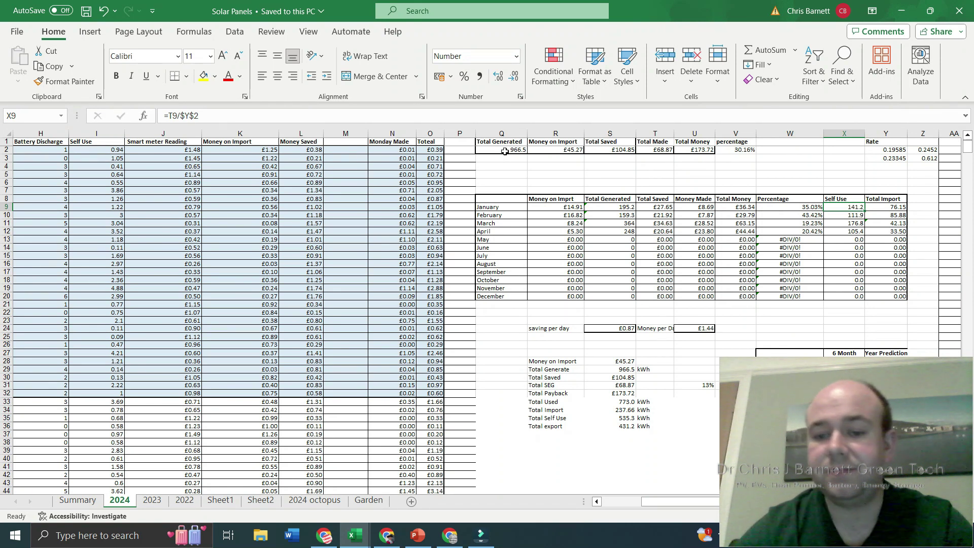
key(Right)
key(Right)
key(Right)
key(Right)
key(Right)
key(Right)
key(Right)
key(Right)
key(Right)
key(Right)
key(Right)
key(Right)
key(Right)
key(Right)
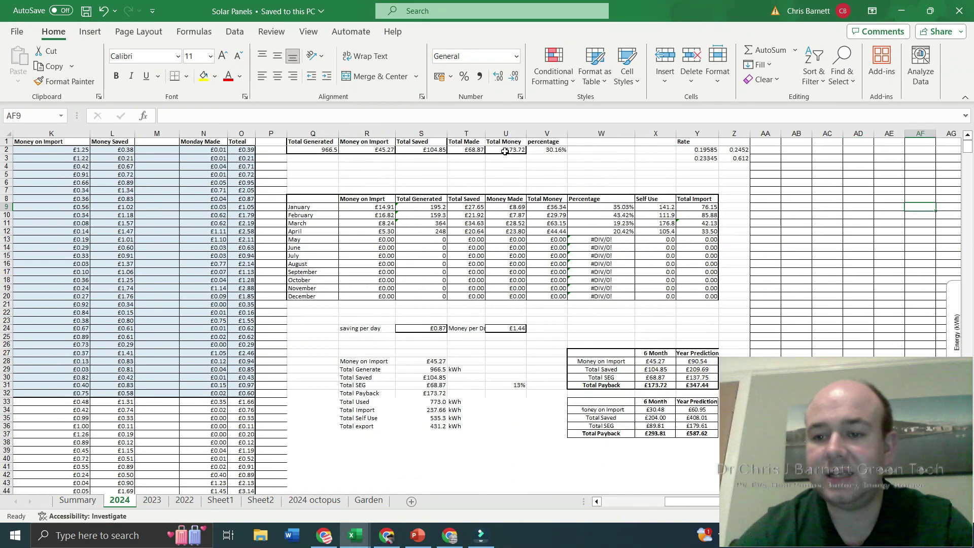
Step: View the monthly energy and money charts, then return to the January Self Use and Total Money columns
key(Right)
key(Right)
key(Right)
key(Right)
key(Right)
key(Right)
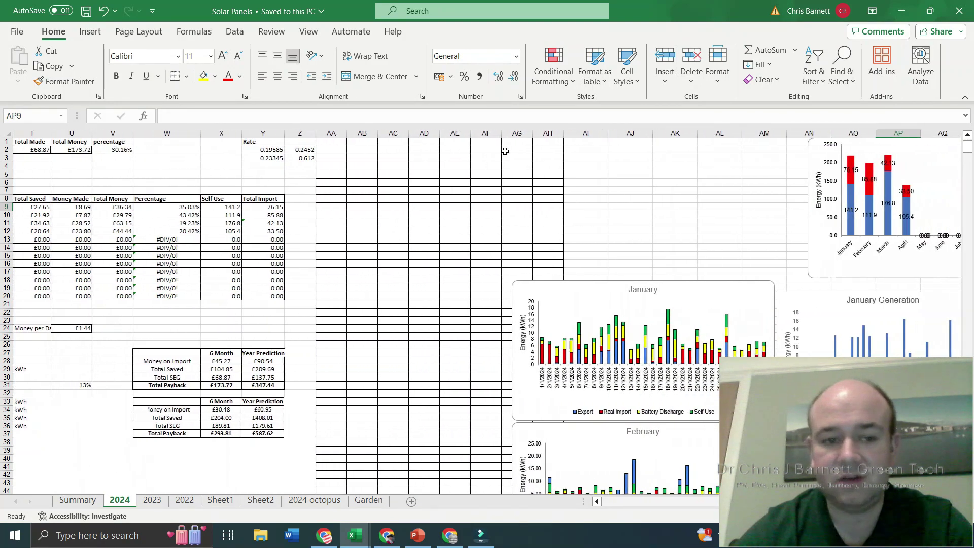
scroll(505, 151, right, 2)
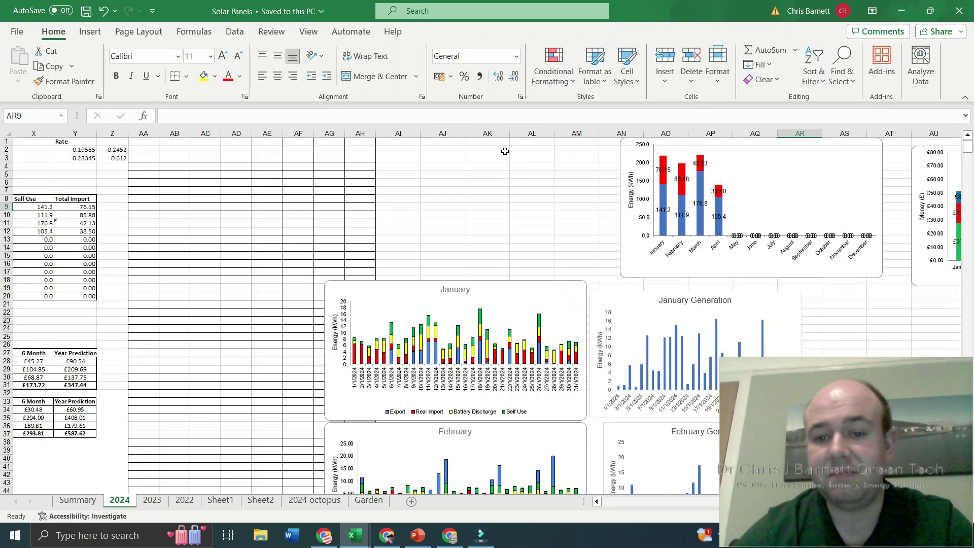
key(Right)
key(Right)
key(Right)
key(Right)
key(Right)
key(Right)
key(Right)
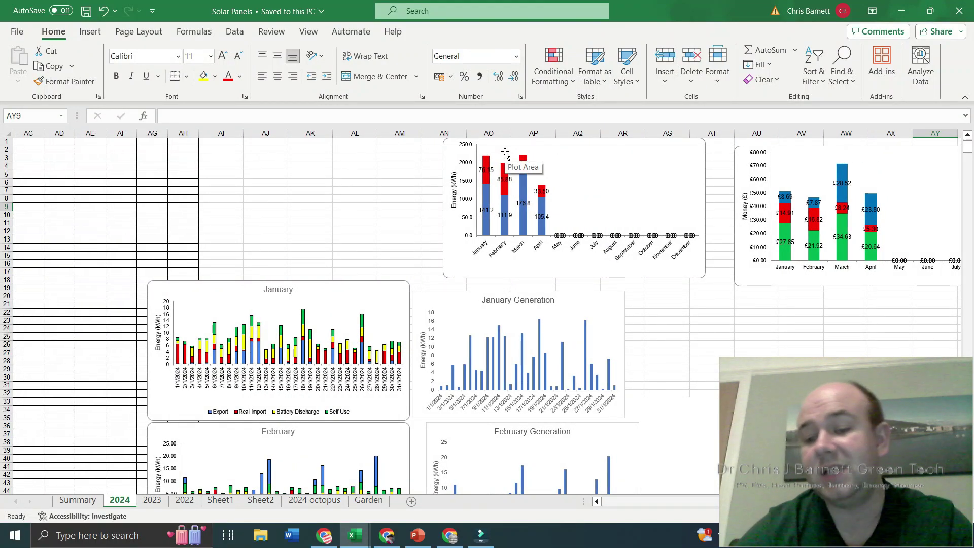
key(Left)
key(Left)
key(Left)
key(Left)
key(Left)
key(Left)
key(Left)
key(Left)
key(Left)
key(Left)
key(Left)
key(Left)
key(Left)
key(Left)
key(Left)
key(Left)
key(Left)
key(Left)
key(Left)
key(Left)
key(Left)
key(Left)
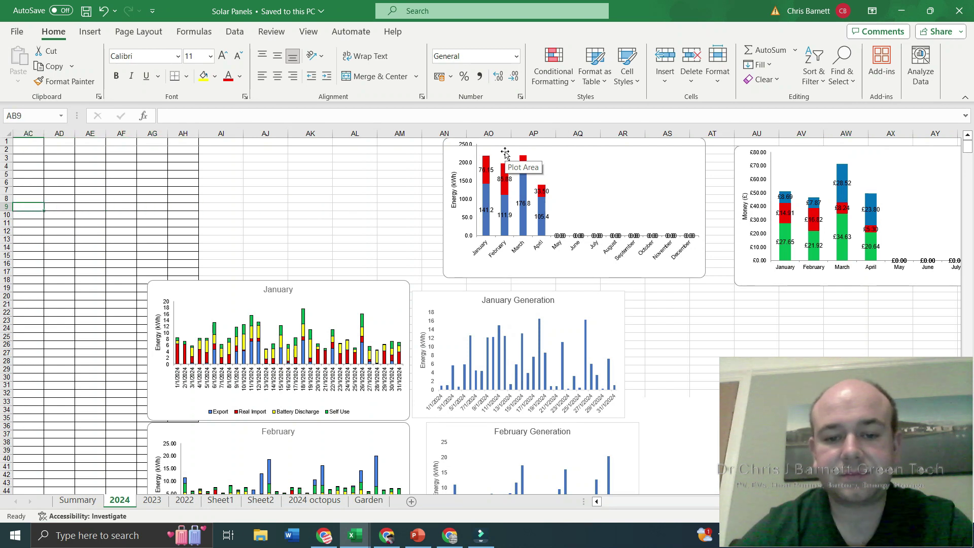
key(Left)
key(Left)
key(Left)
key(Left)
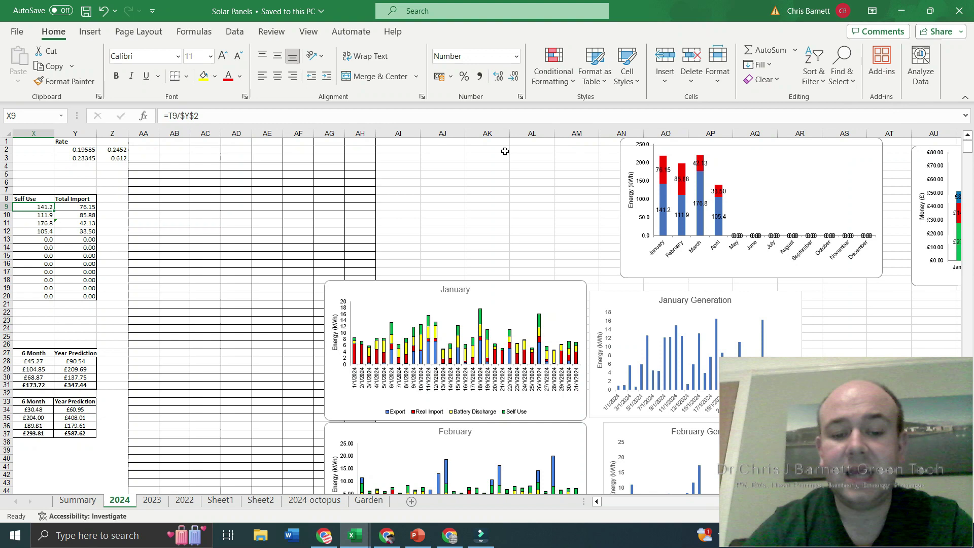
key(Left)
key(Left)
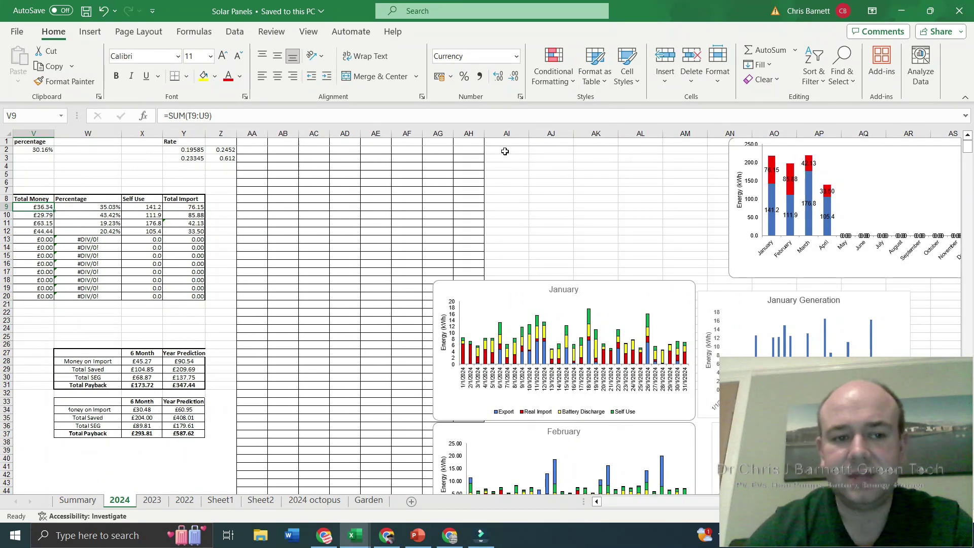
key(Left)
key(Left)
key(Left)
key(Left)
key(Left)
key(Left)
key(Left)
key(Left)
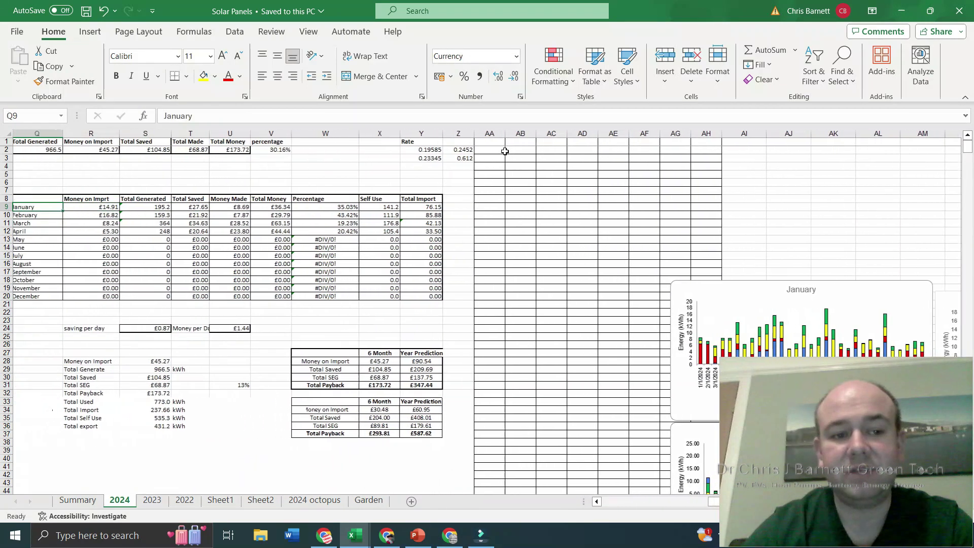
key(Right)
key(Right)
key(Up)
key(Up)
key(Up)
key(Up)
key(Up)
key(Up)
key(Up)
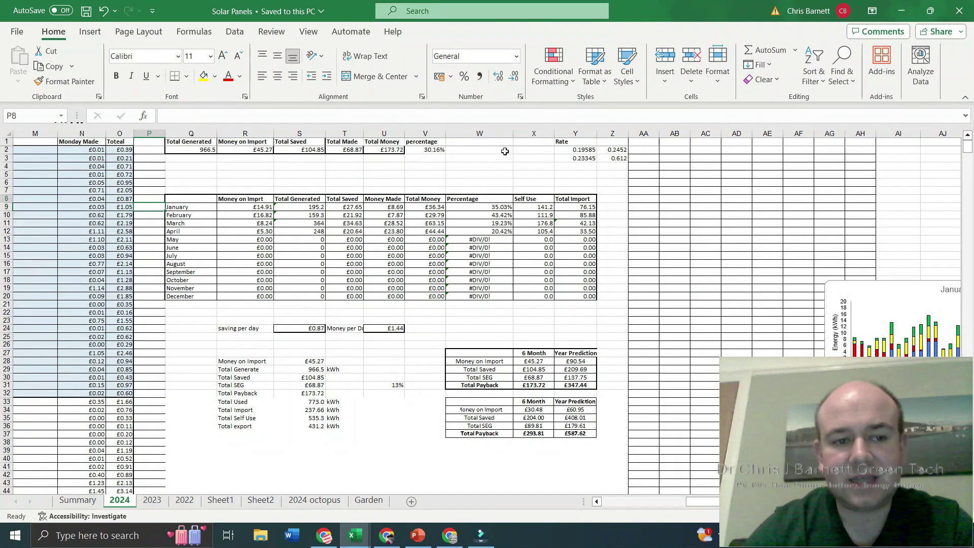
key(Right)
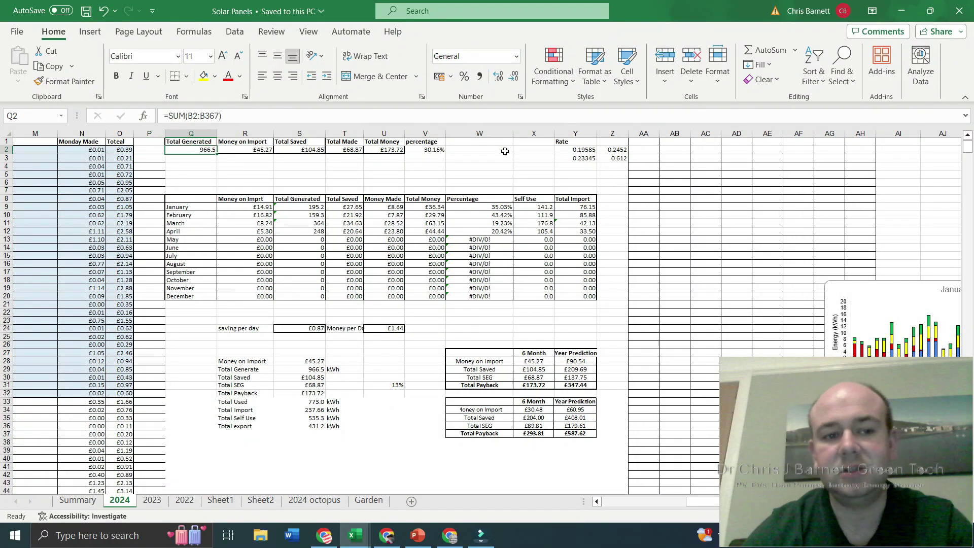
key(Up)
key(Down)
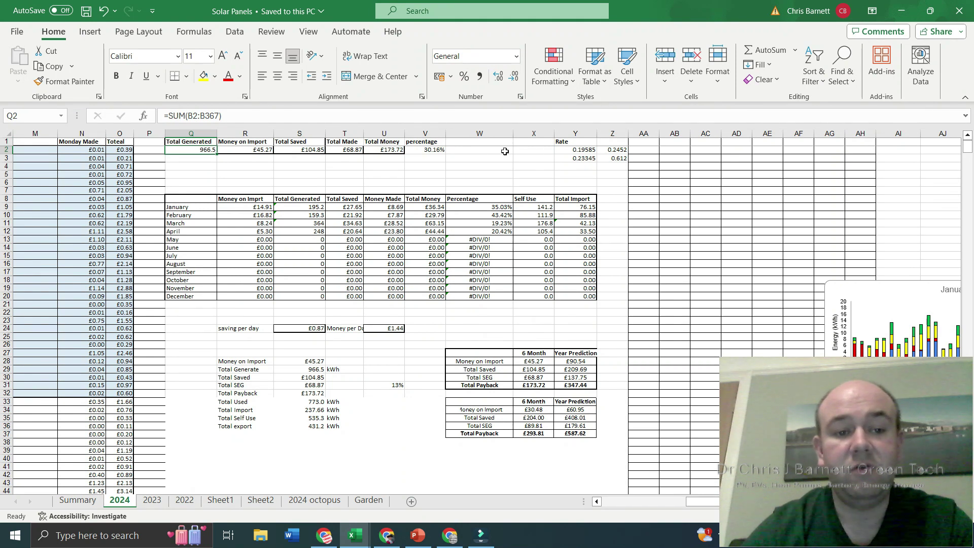
key(Right)
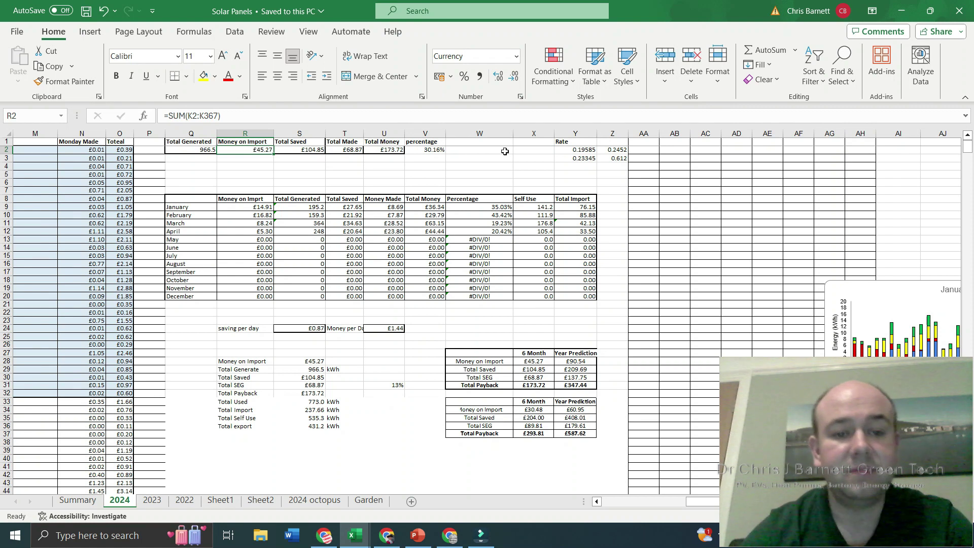
key(Right)
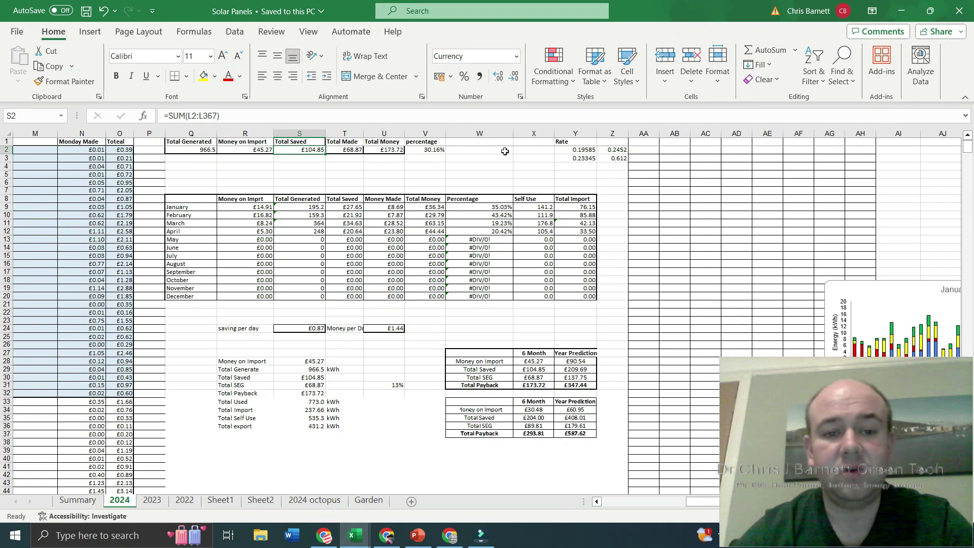
key(Right)
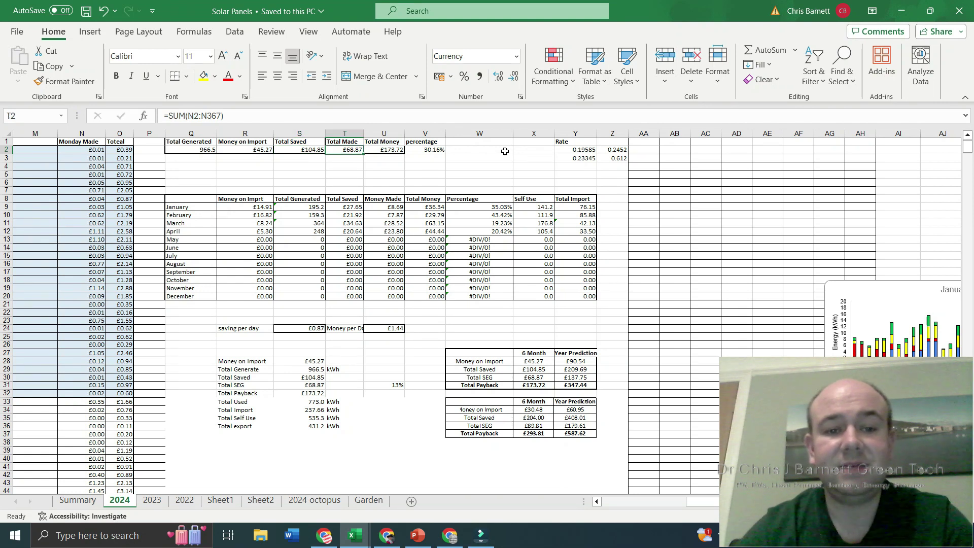
key(Right)
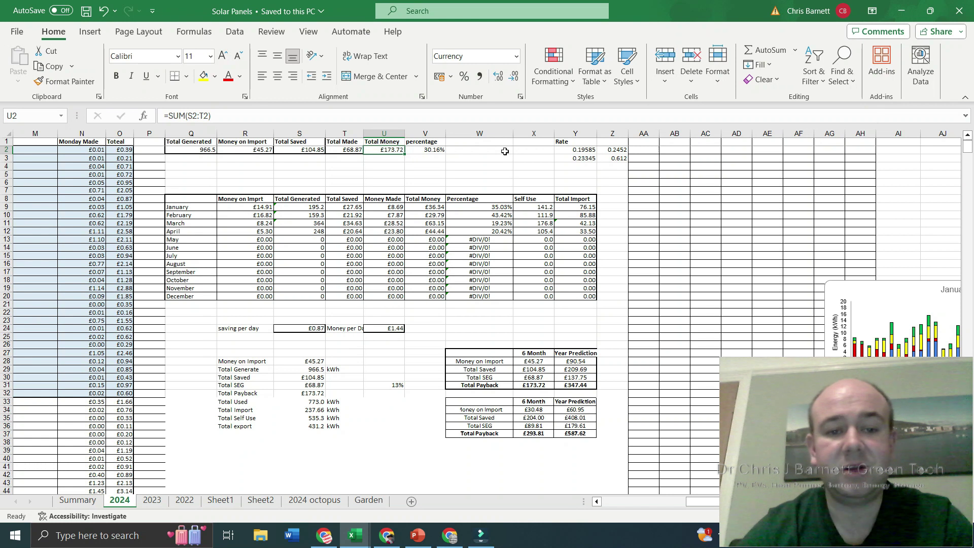
key(Right)
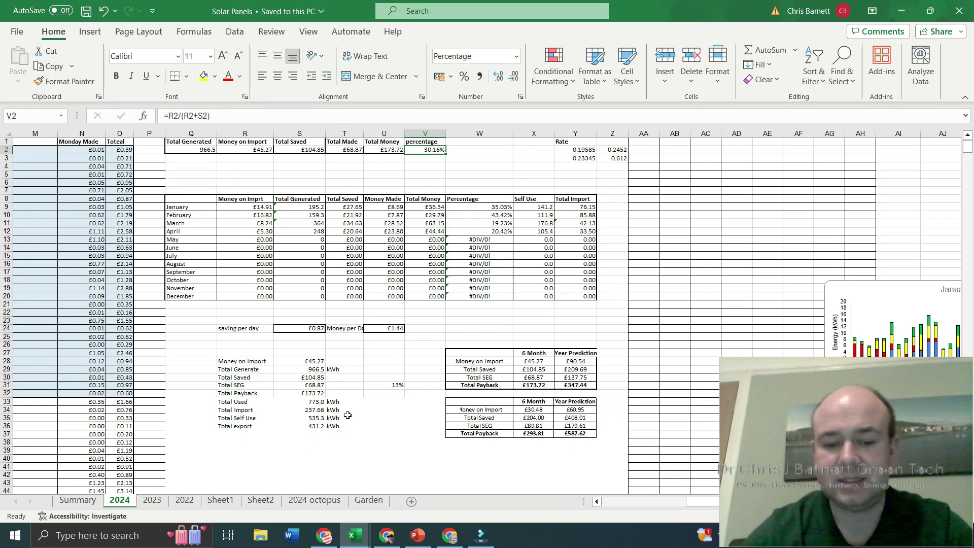
Step: Switch to the 2024 octopus sheet and select a cell just below the tariff rates table
click(315, 500)
click(878, 231)
scroll(877, 231, right, 2)
click(877, 231)
Step: Check the Low, Day and Peak import rates and the Day and Low export rates
key(Up)
key(Up)
key(Up)
key(Up)
key(Up)
key(Up)
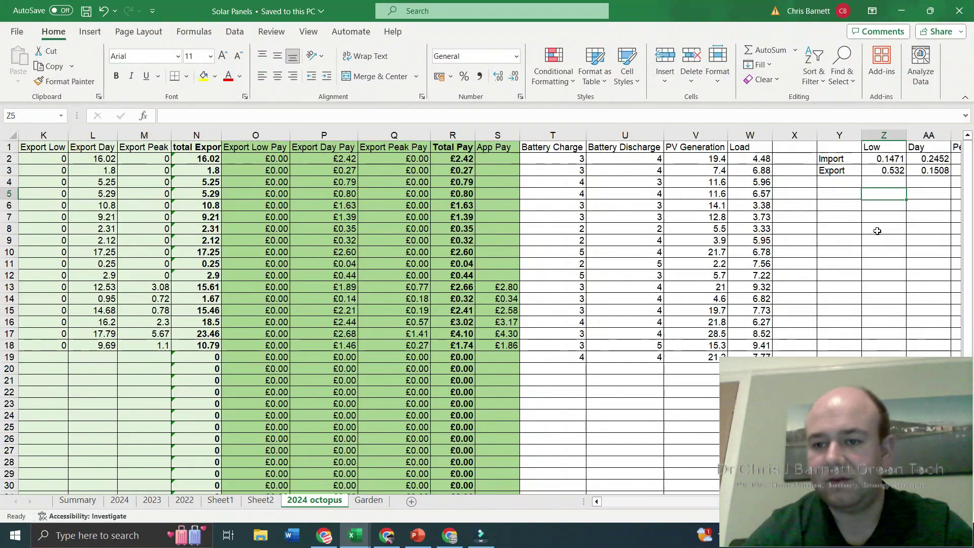
key(Right)
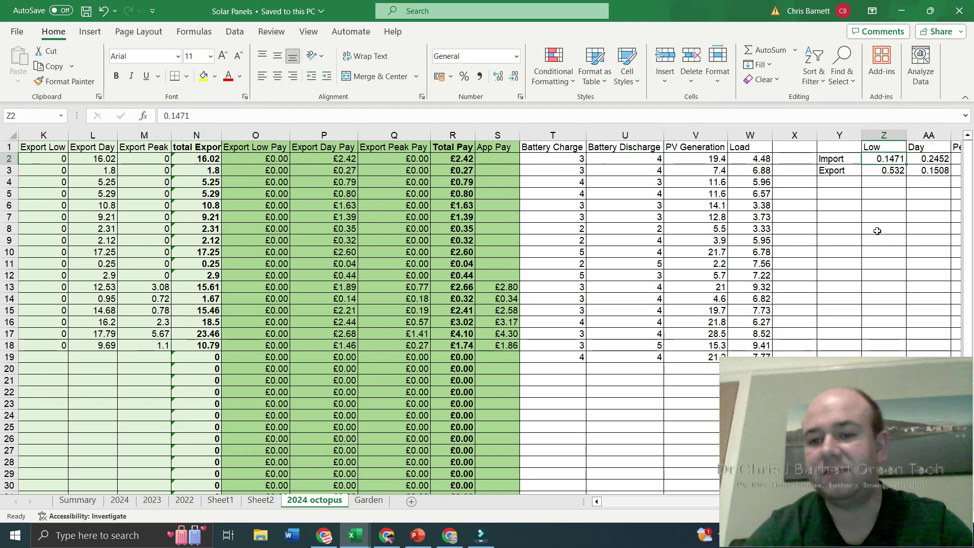
key(Right)
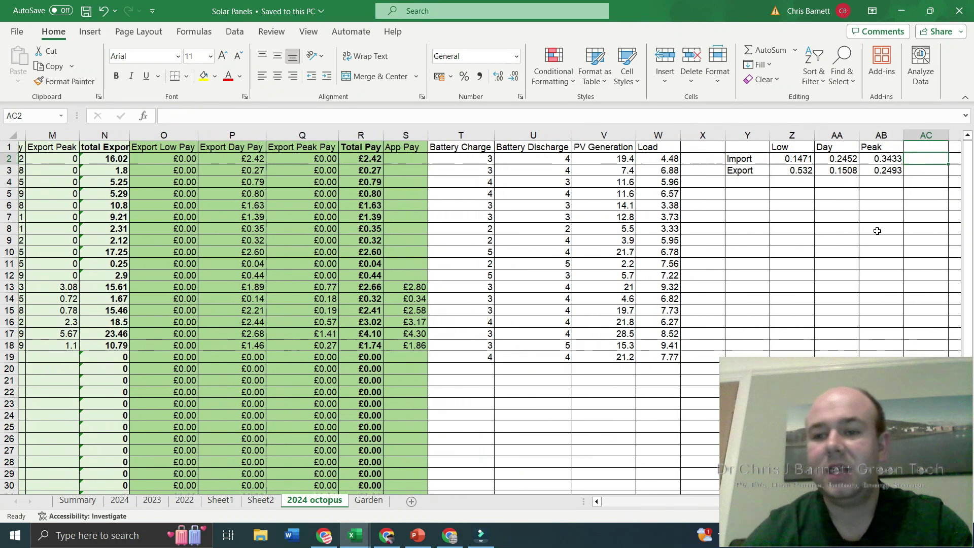
key(Left)
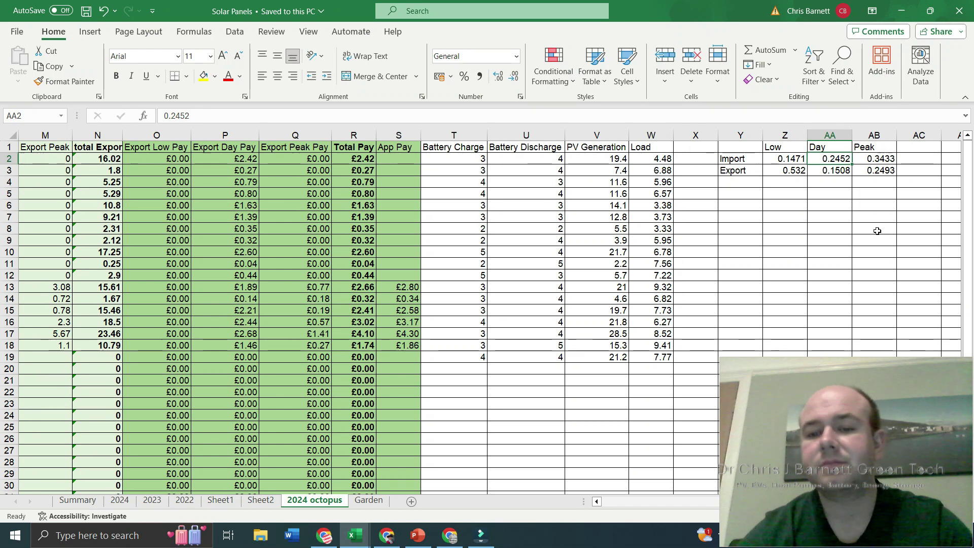
key(Down)
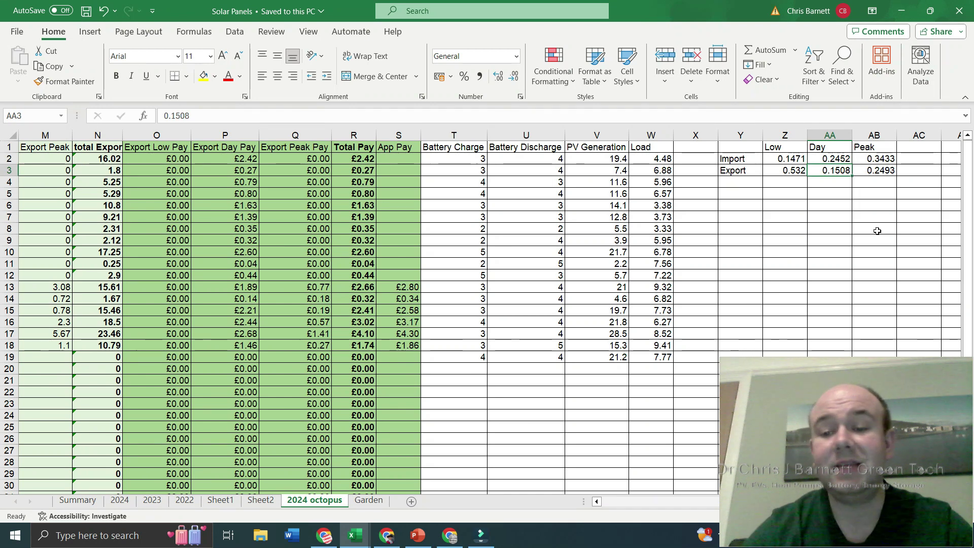
key(Left)
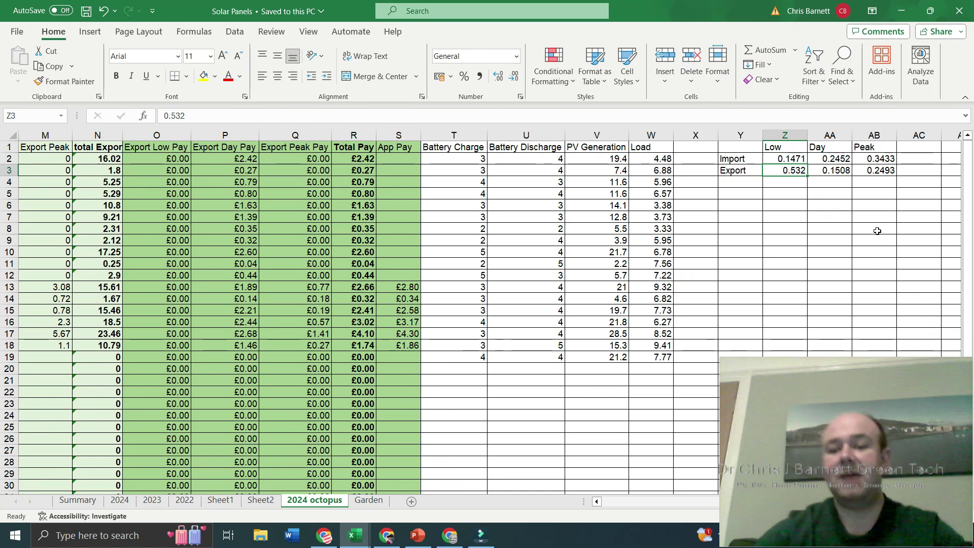
key(Right)
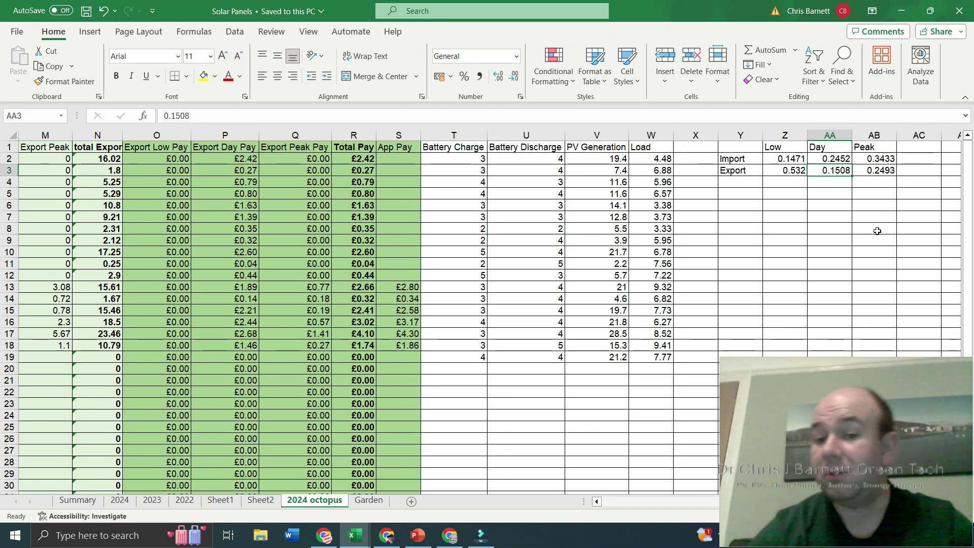
Step: Check the Low export rate and its Export row label
key(Down)
key(Left)
key(Left)
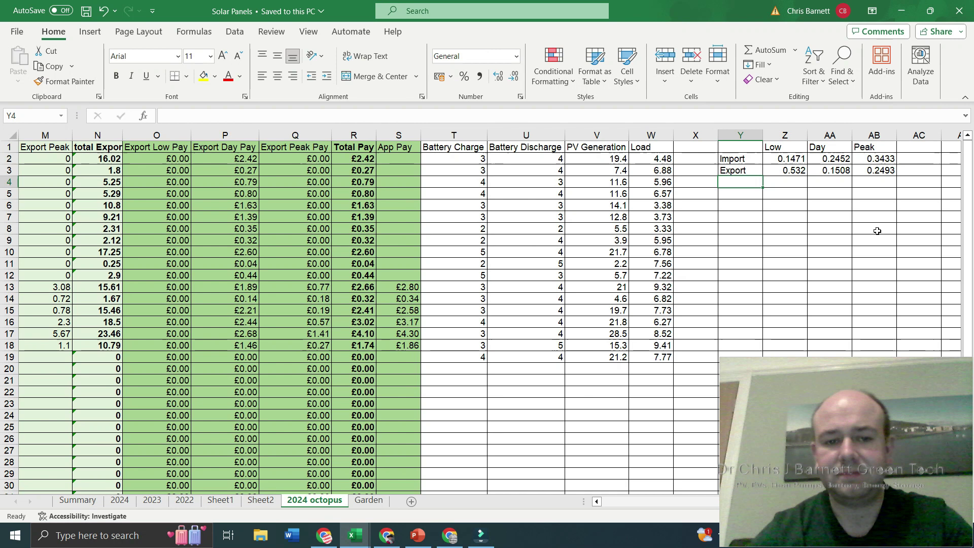
key(Left)
key(Right)
key(Right)
key(Up)
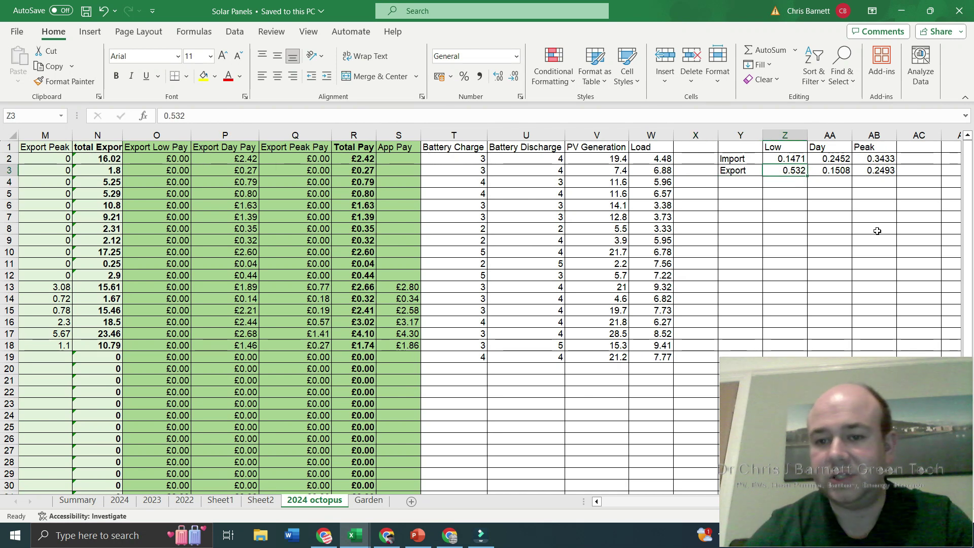
key(Left)
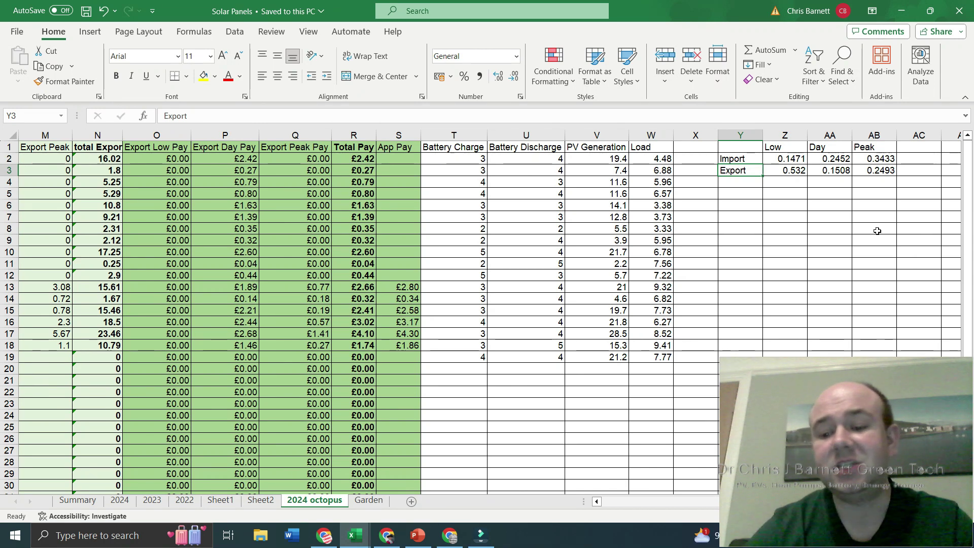
key(Right)
Step: Recheck the 0.1471 Low import and 0.1508 Day export rates, then return to the daily data
key(Up)
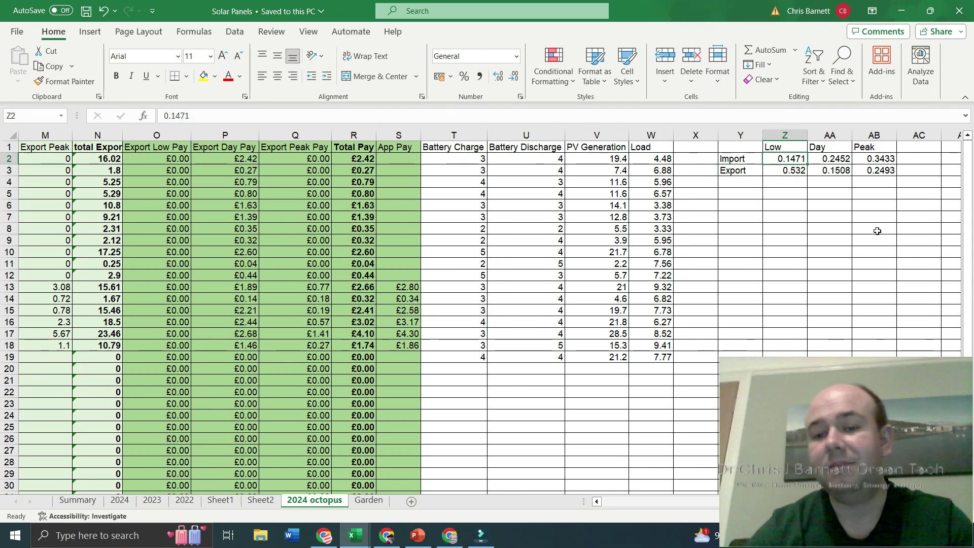
key(Right)
key(Down)
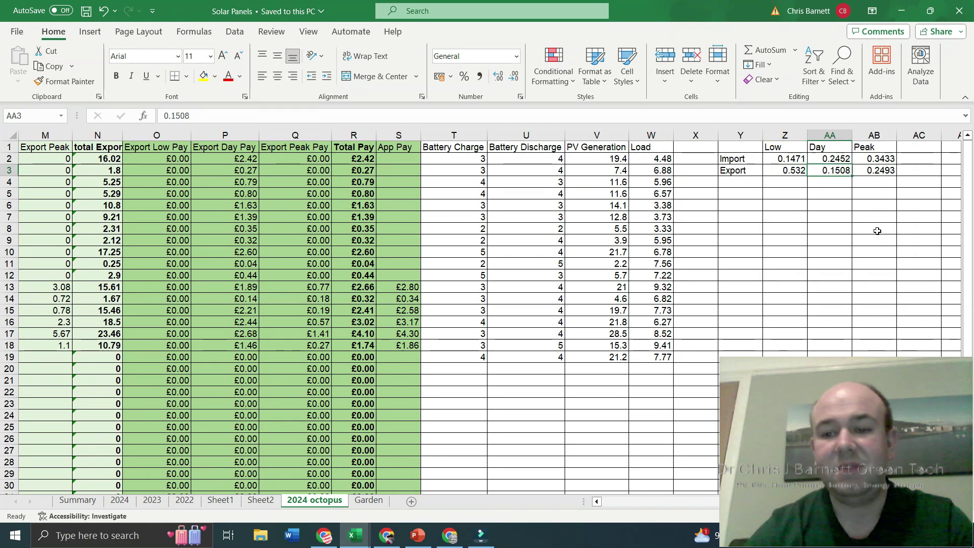
key(Left)
key(Up)
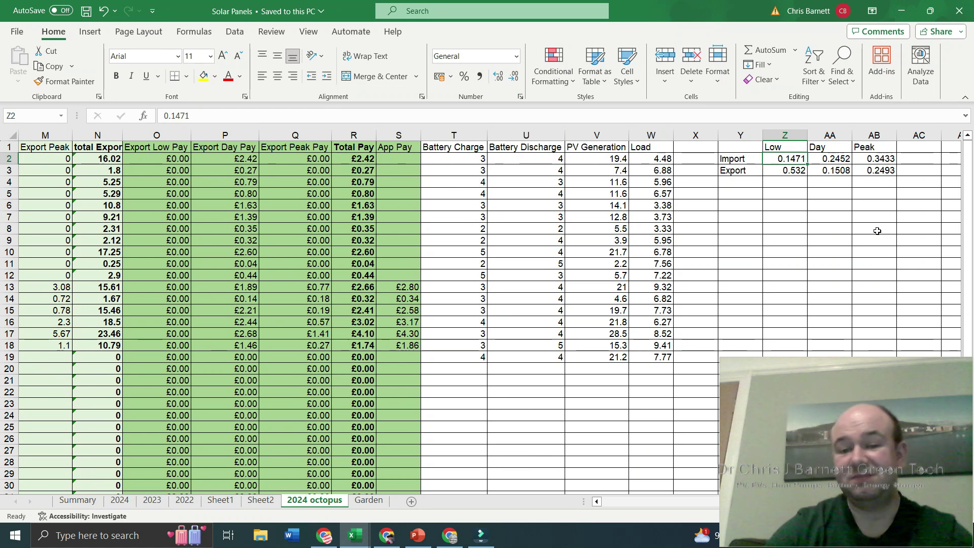
key(Left)
key(Left)
key(Left)
key(Left)
key(Left)
key(Left)
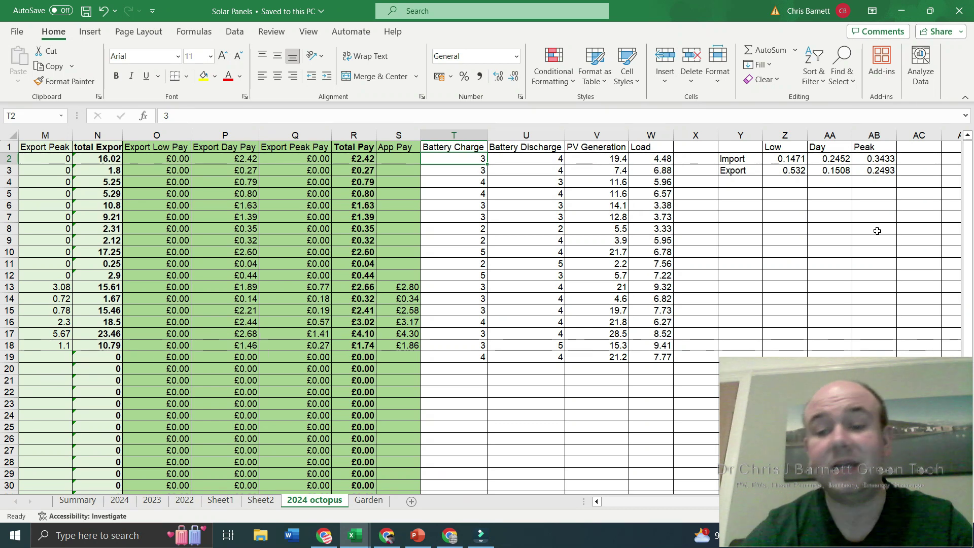
key(Left)
key(Left)
key(Left)
key(Left)
key(Left)
key(Left)
key(Left)
key(Left)
key(Left)
key(Left)
key(Left)
key(Left)
key(Left)
key(Left)
key(Left)
key(Left)
key(Left)
key(Left)
key(Left)
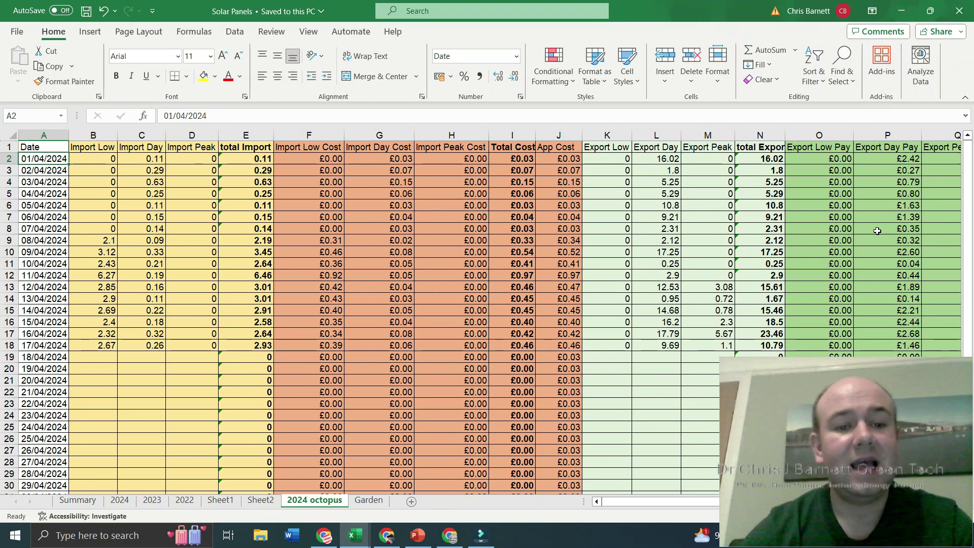
key(Right)
key(Right)
key(Left)
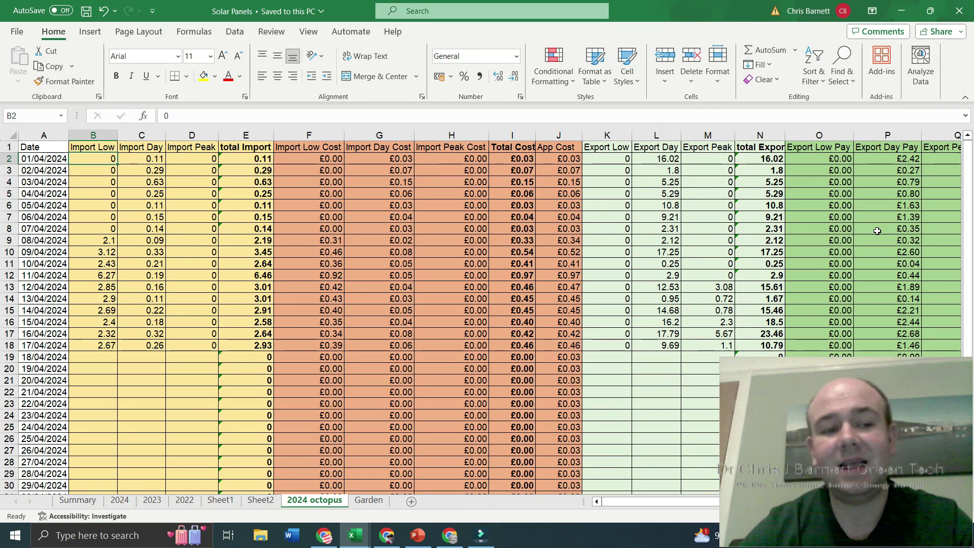
key(Right)
key(Left)
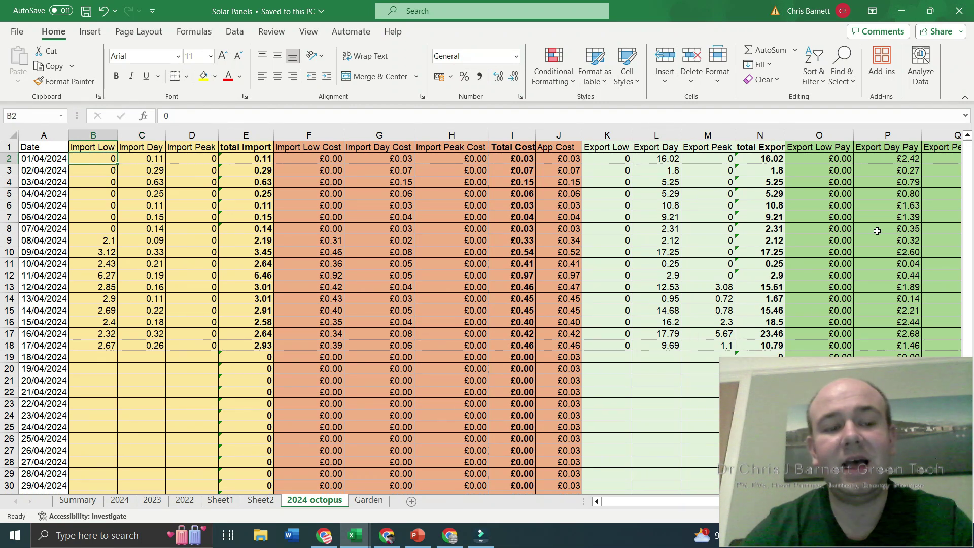
key(Right)
key(Left)
key(Right)
key(Right)
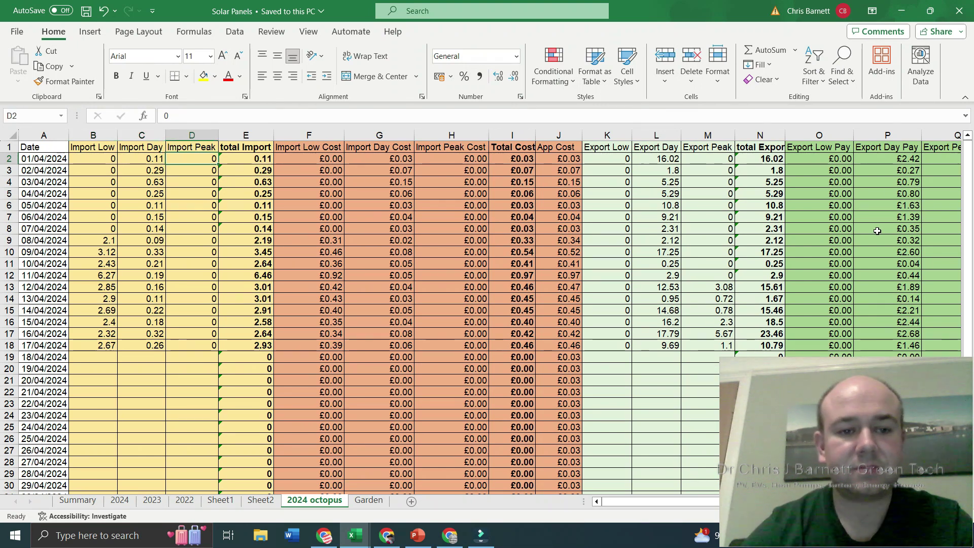
key(Right)
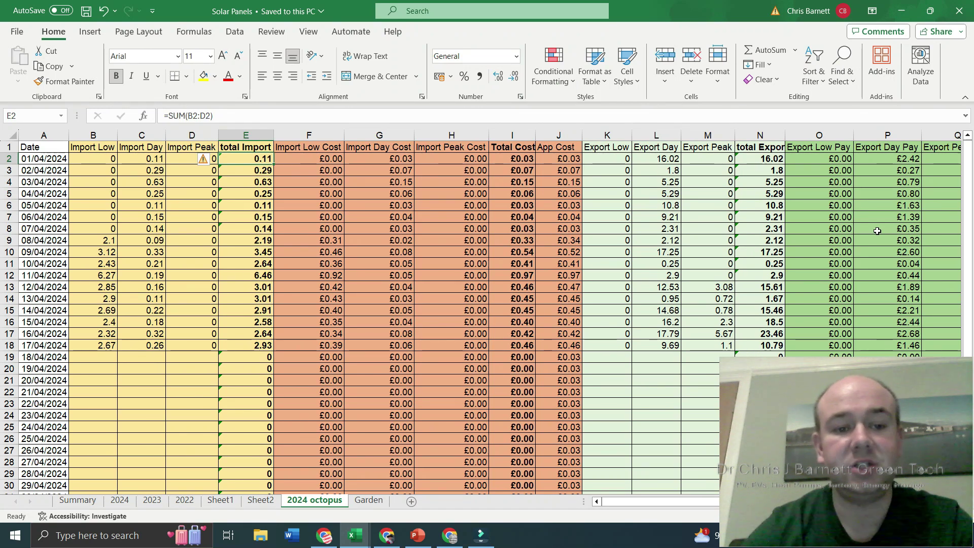
key(Right)
key(Right)
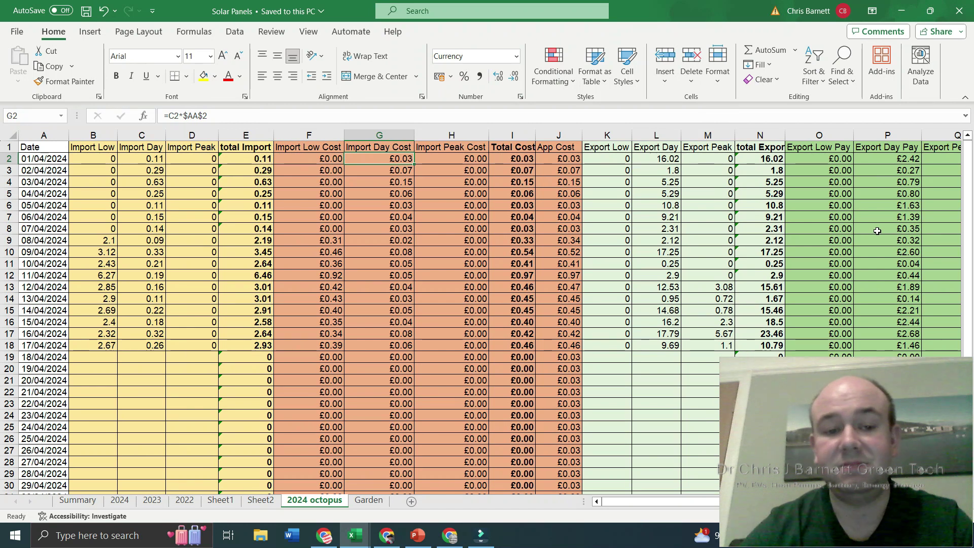
key(Left)
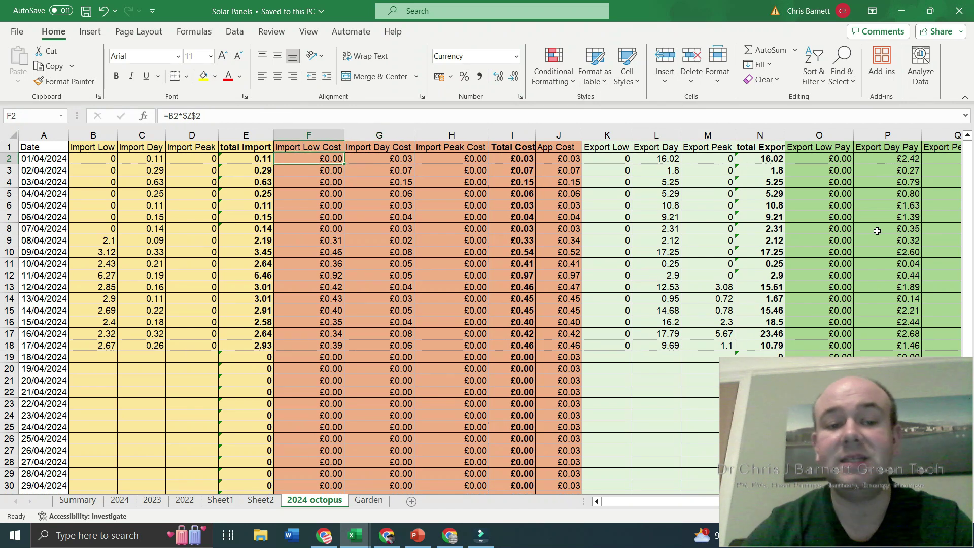
key(Right)
key(Right)
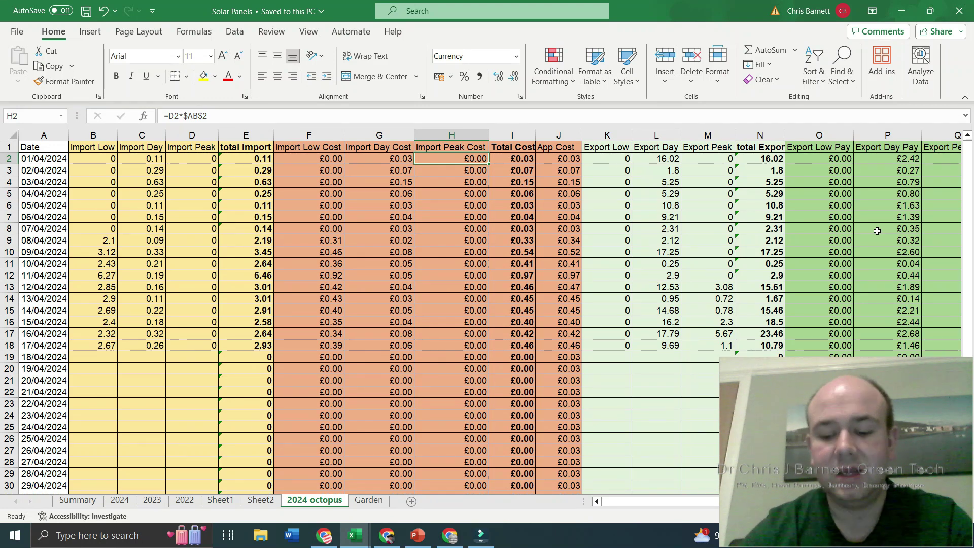
key(Right)
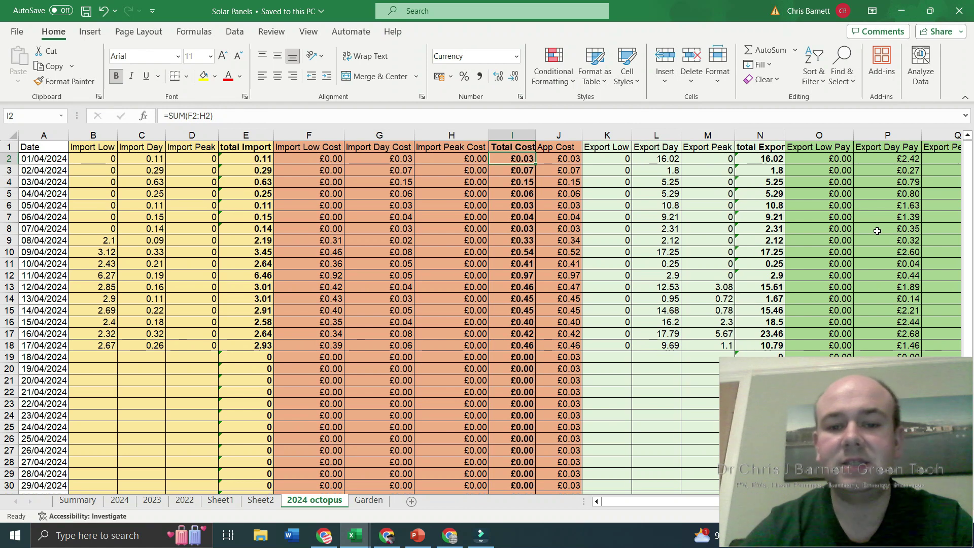
key(Right)
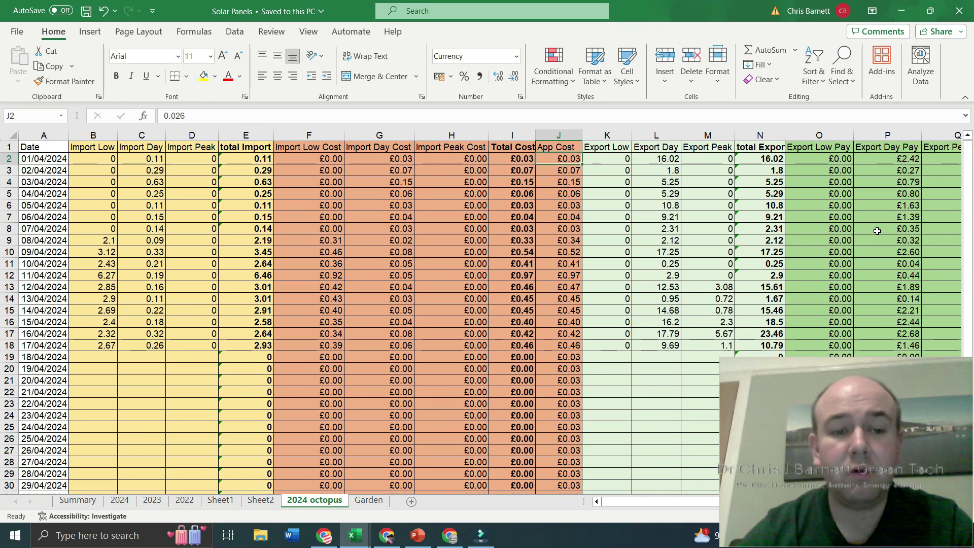
key(Left)
key(Left)
key(Left)
key(Left)
key(Left)
key(Left)
key(Left)
key(Left)
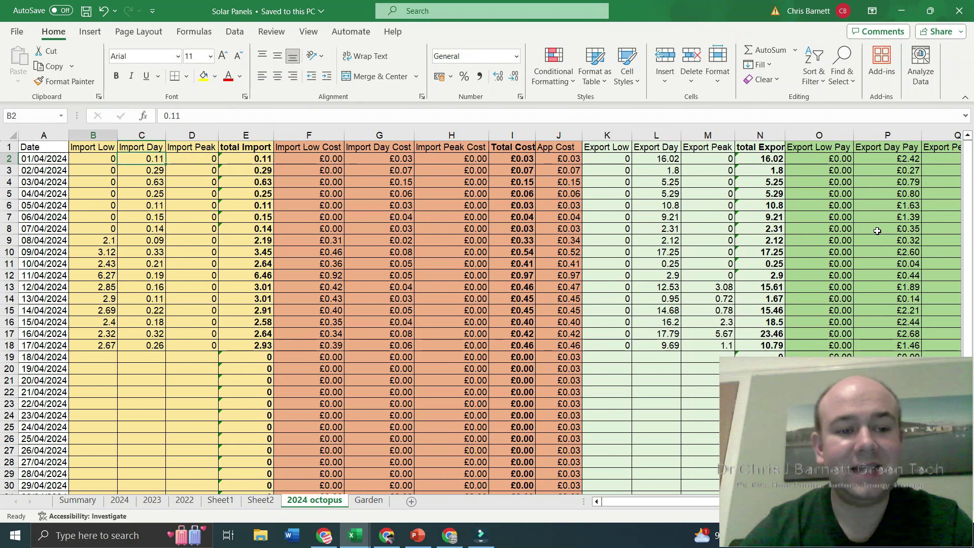
key(Down)
key(Down)
key(Down)
key(Down)
key(Down)
key(Down)
key(Down)
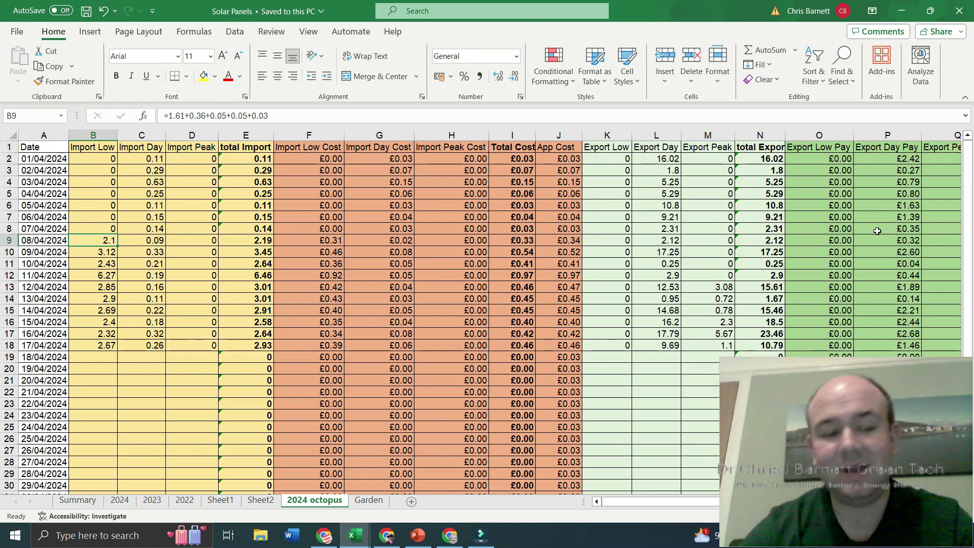
key(Right)
key(Right)
key(Left)
key(Left)
key(Right)
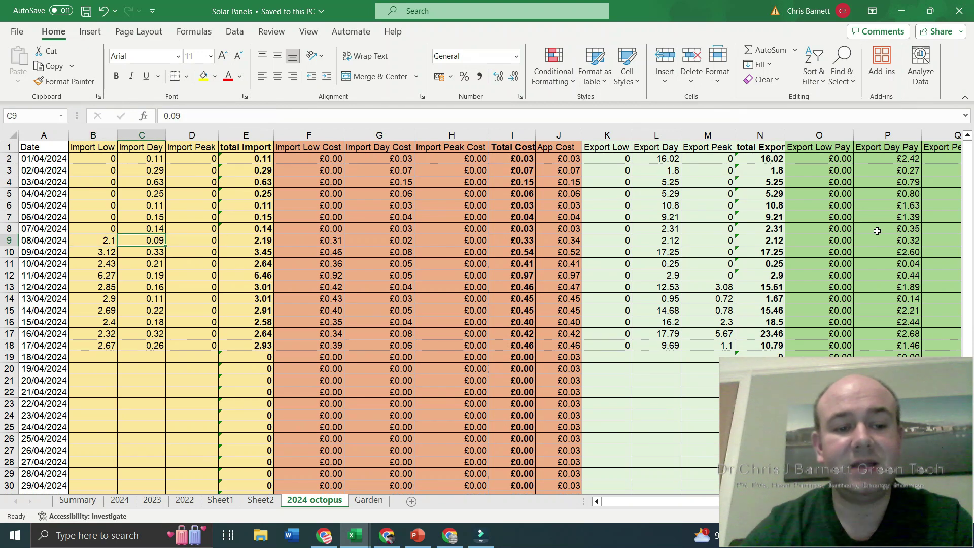
key(Left)
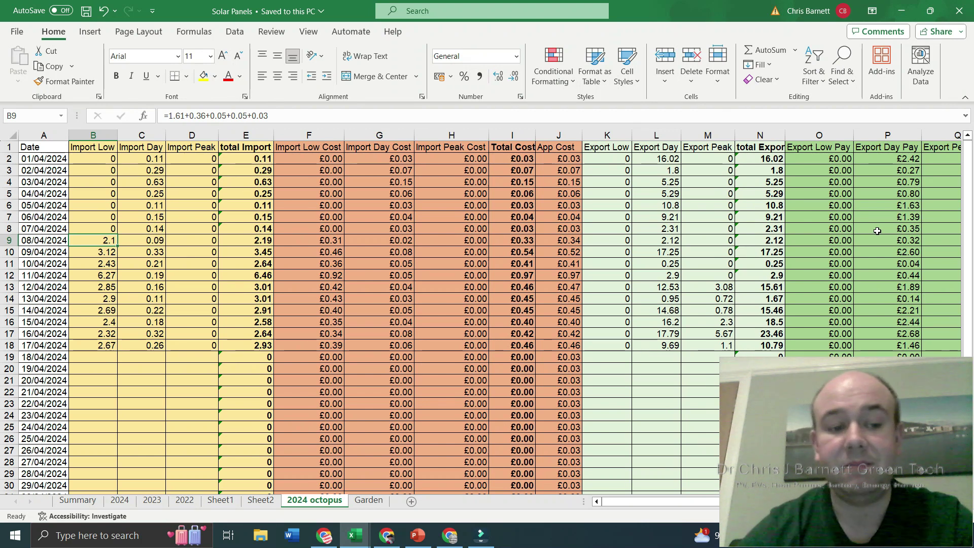
key(Right)
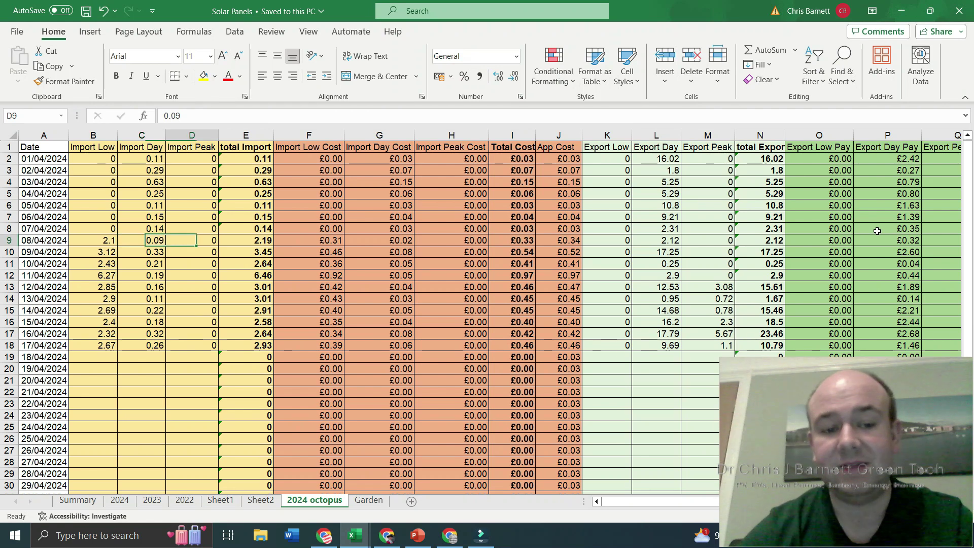
key(Right)
key(Right)
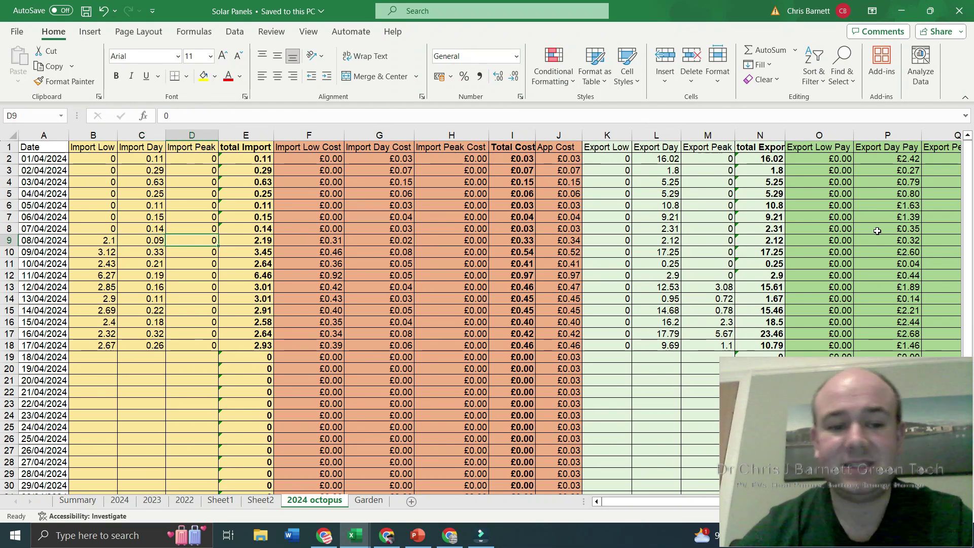
key(Left)
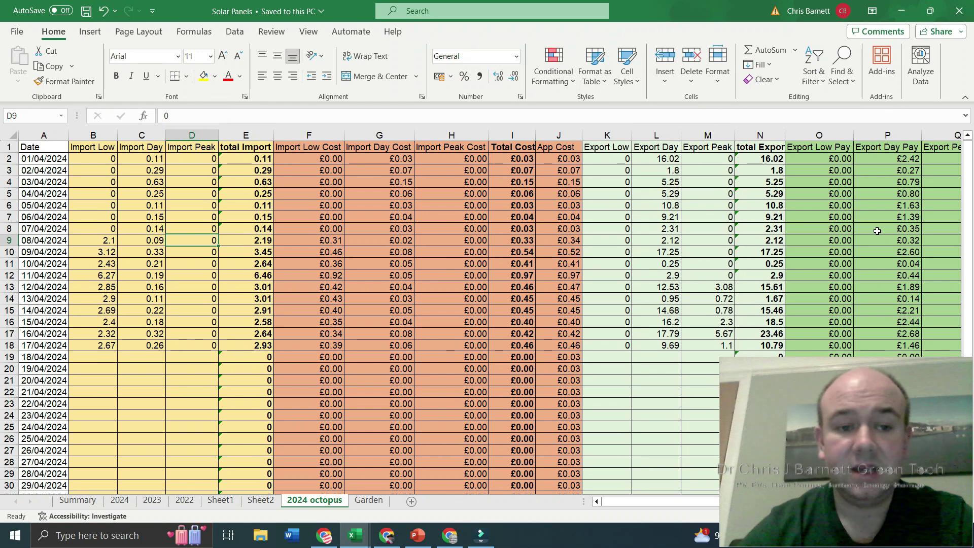
key(Left)
key(Left)
key(Right)
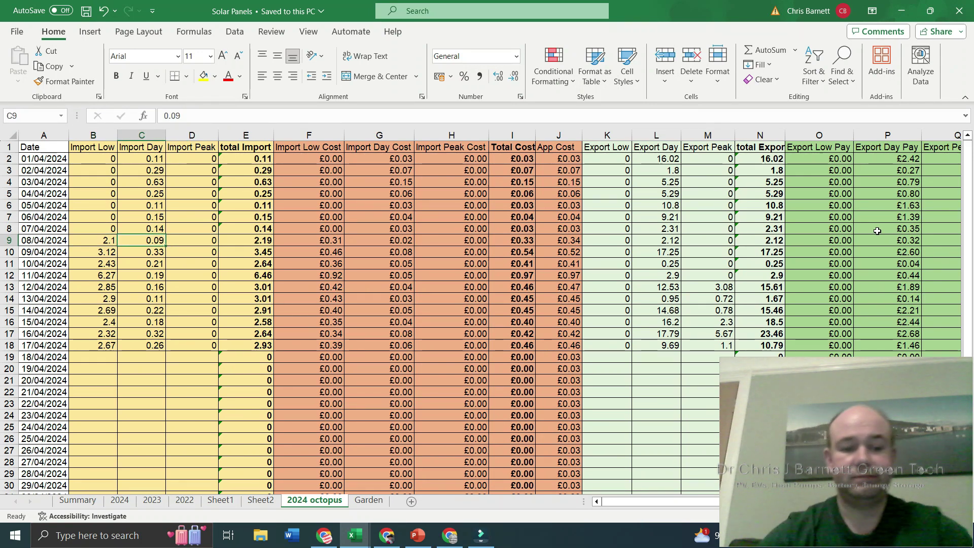
key(Right)
key(Right)
key(Right)
key(Right)
key(Right)
key(Right)
key(Right)
key(Right)
key(Right)
key(Right)
key(Right)
key(Right)
key(Left)
key(Left)
key(Left)
key(Left)
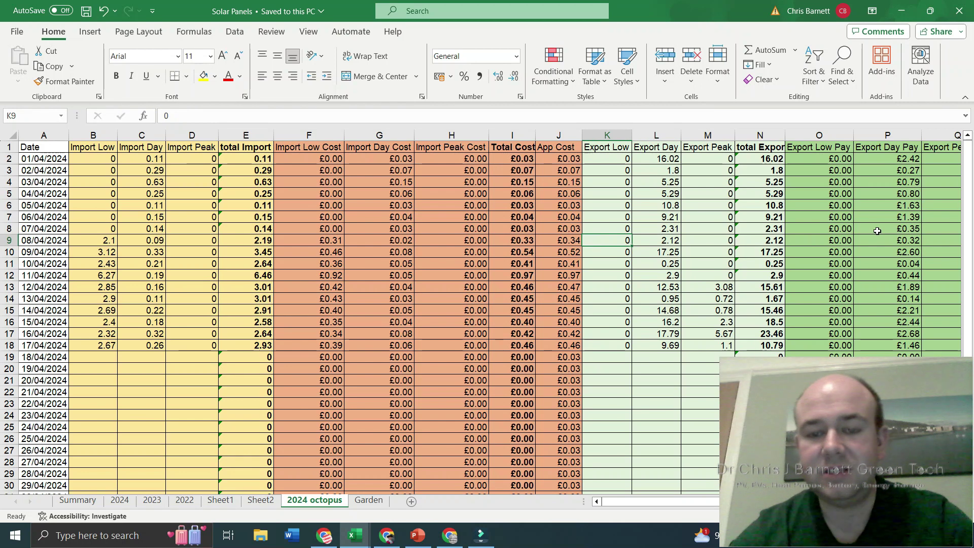
key(Right)
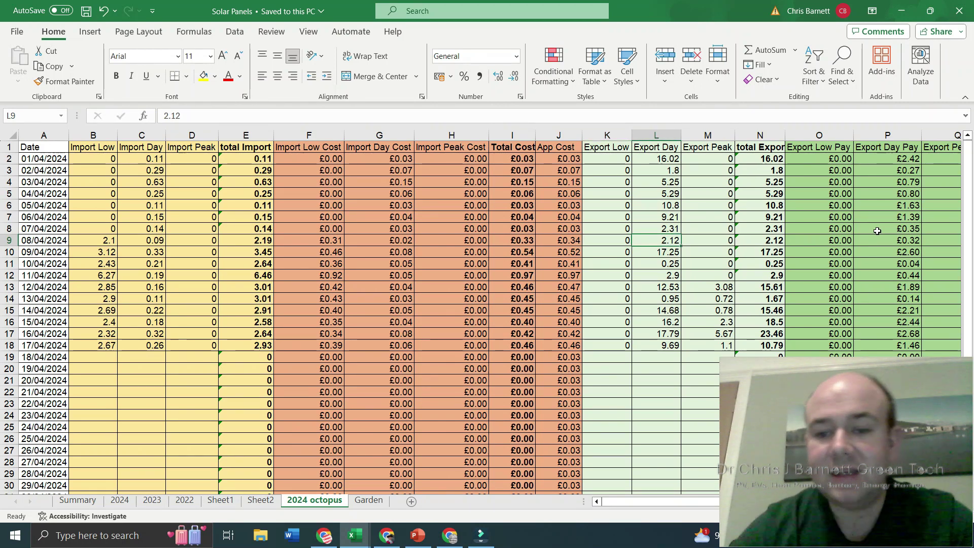
key(Right)
key(Down)
key(Down)
key(Down)
key(Down)
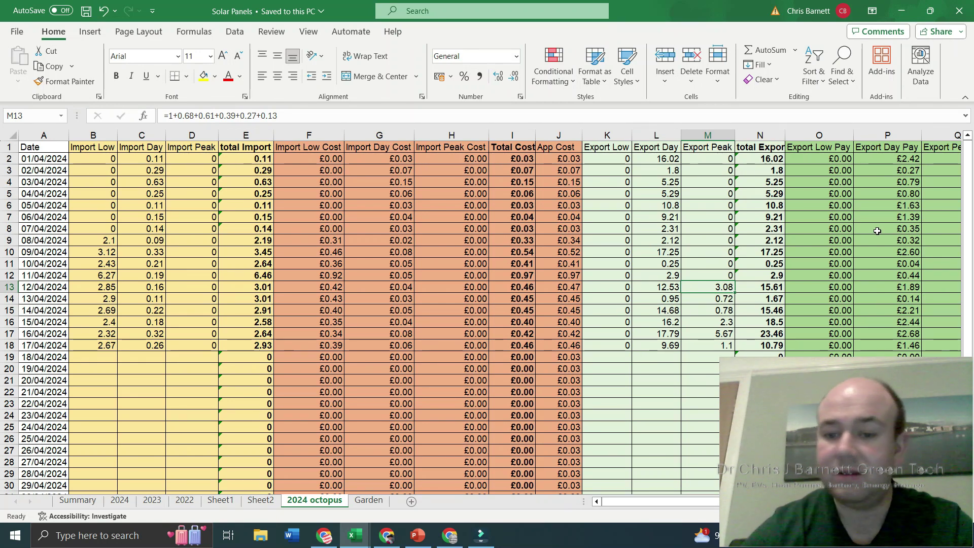
key(Left)
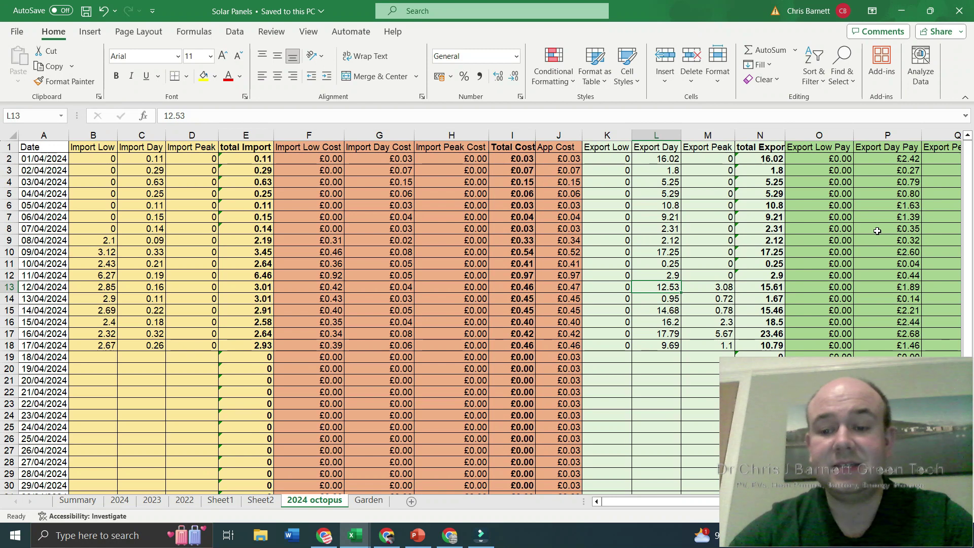
key(Right)
key(Right)
key(Right)
key(Right)
key(Right)
key(Right)
key(Right)
key(Left)
key(Left)
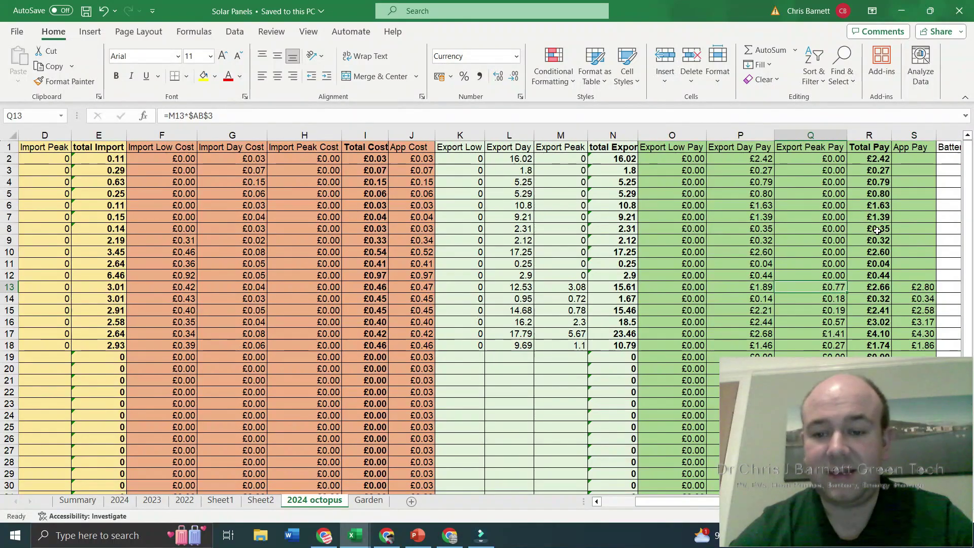
key(Left)
key(Left)
key(Right)
key(Left)
key(Left)
key(Left)
key(Left)
key(Right)
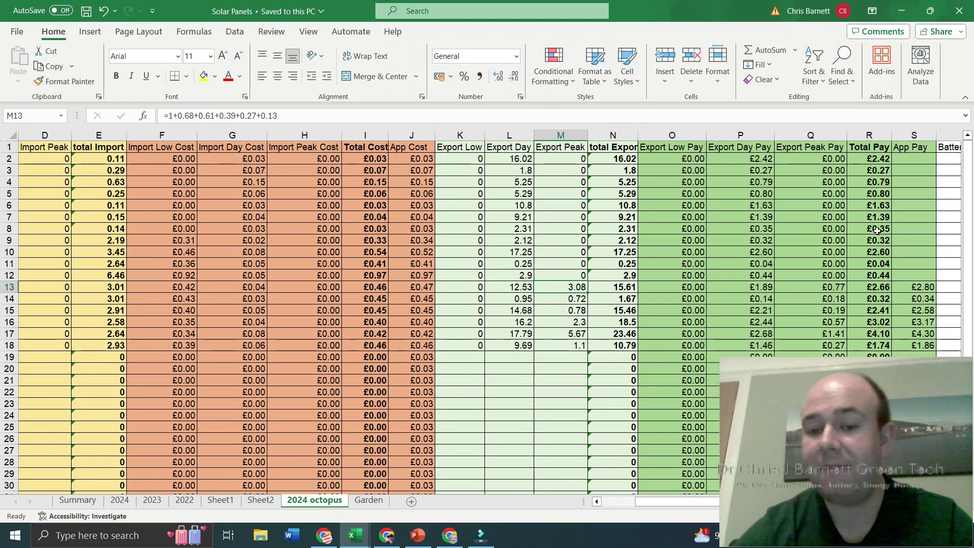
key(Right)
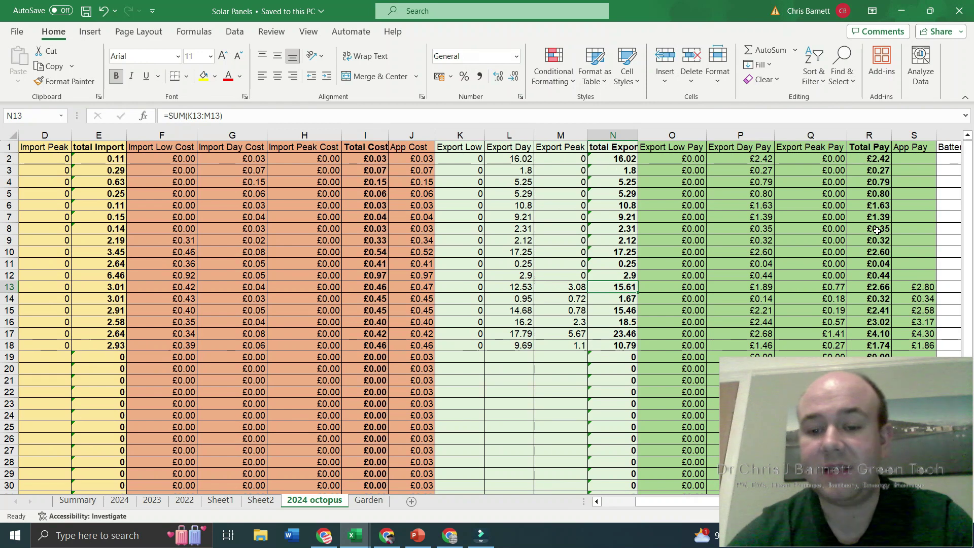
key(Right)
key(Right)
key(Right)
key(Right)
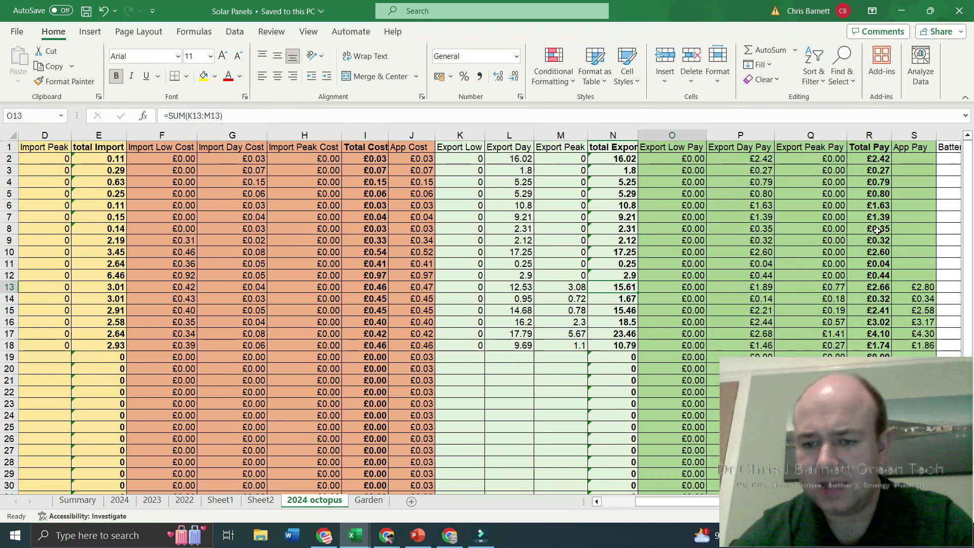
key(Right)
key(Left)
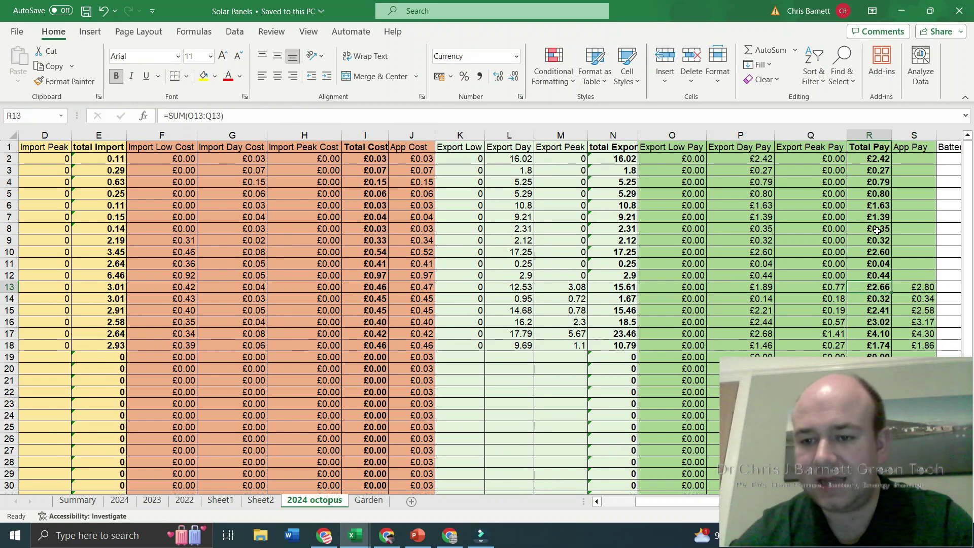
key(Right)
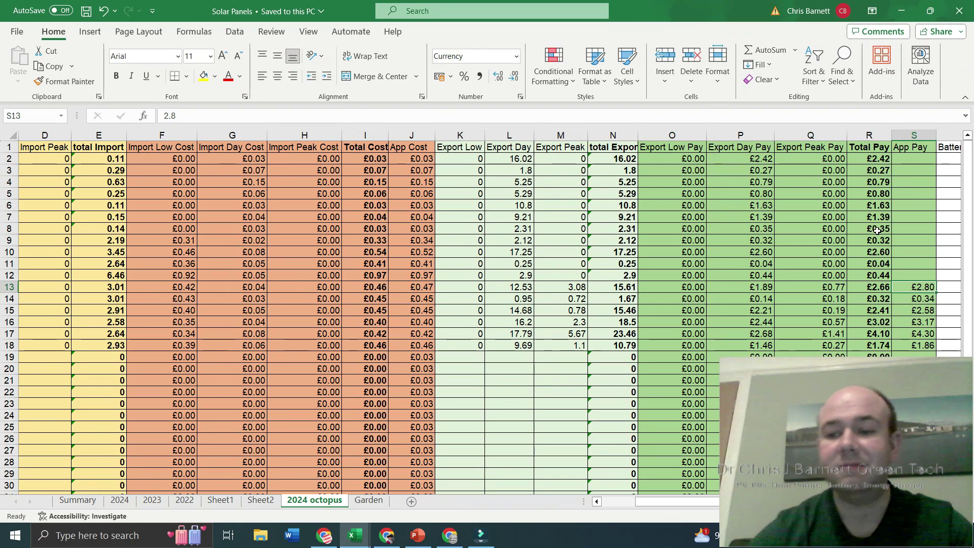
Step: Check row 13's Battery Charge, PV Generation and Load values in columns T through W
key(Right)
key(Right)
key(Right)
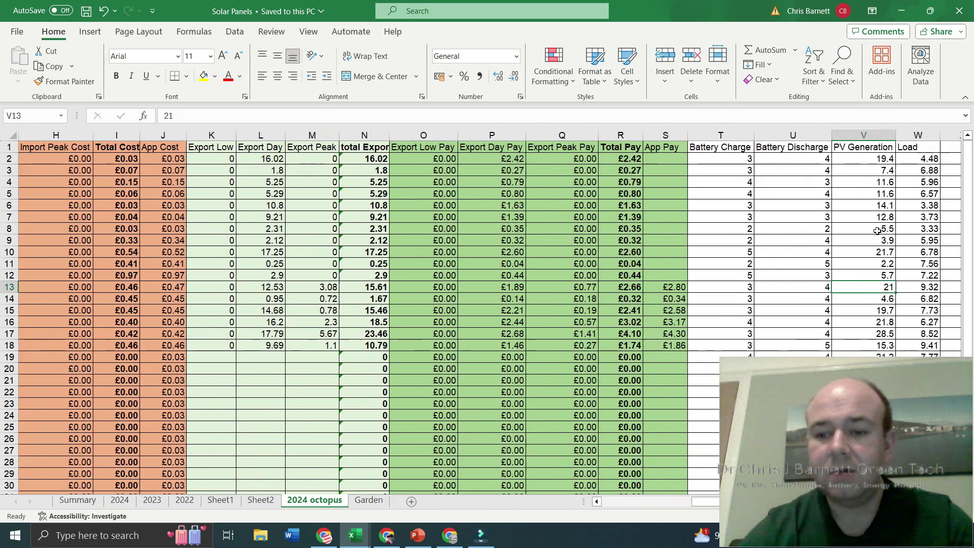
key(Left)
key(Left)
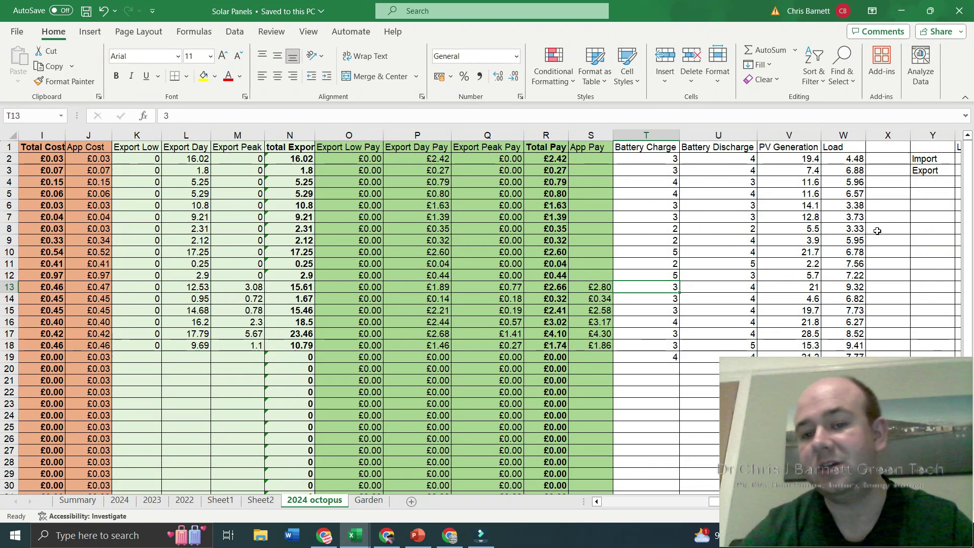
key(Right)
key(Right)
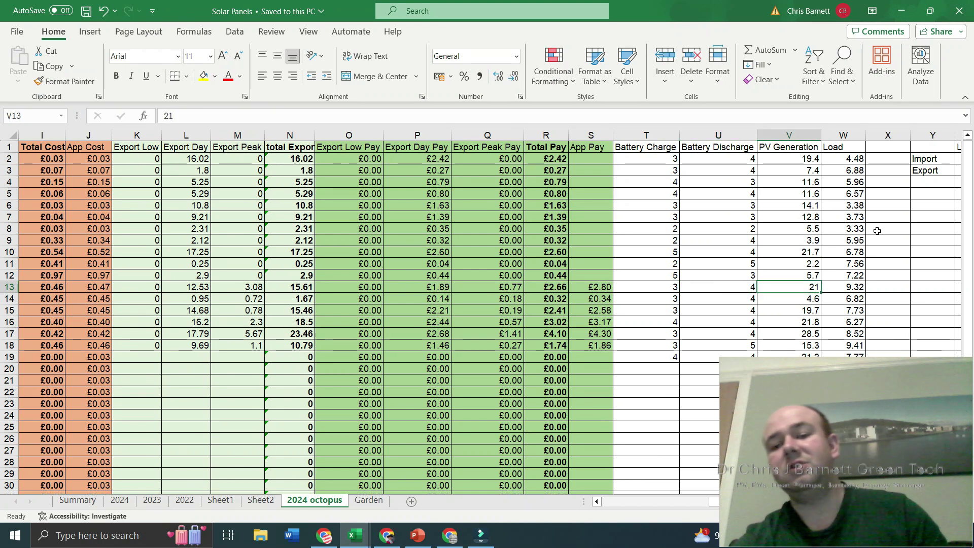
key(Right)
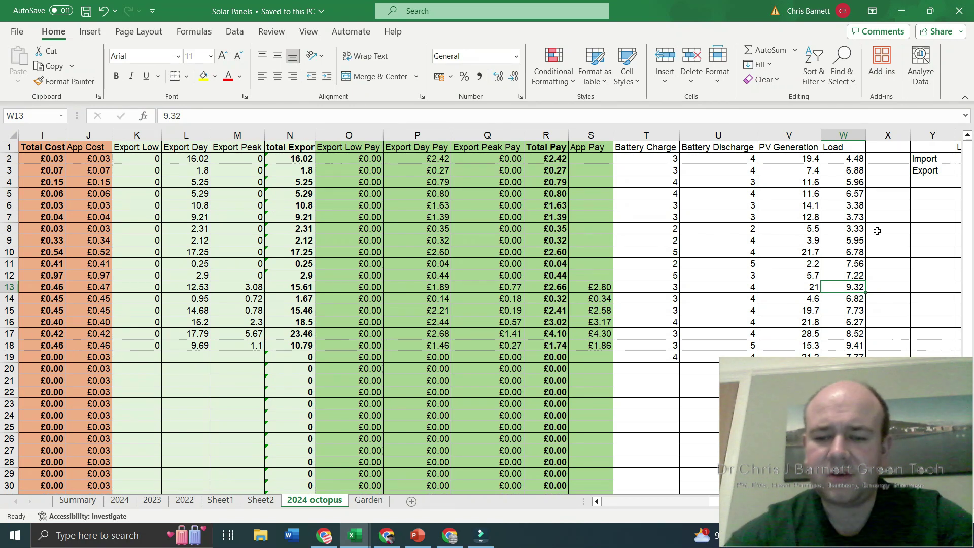
key(Left)
key(Left)
key(Left)
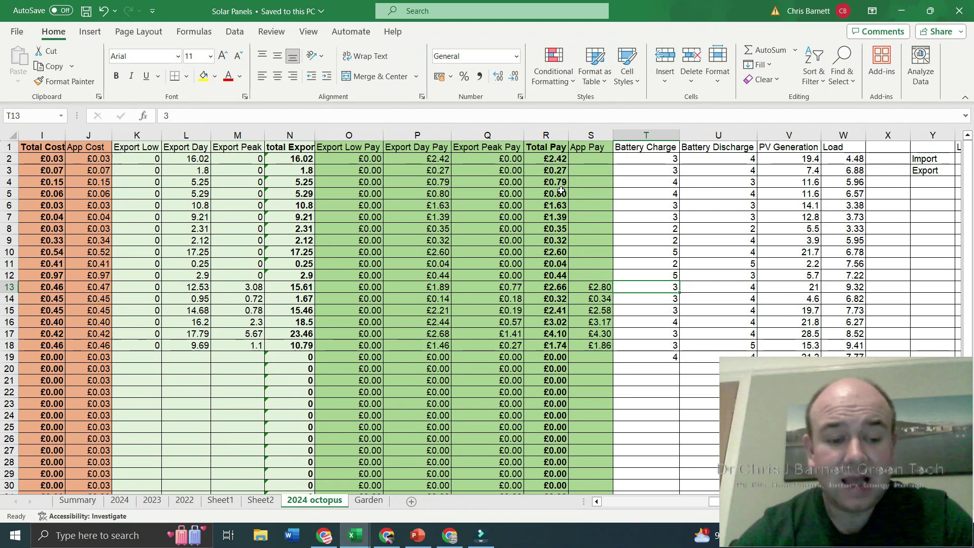
Step: Switch to the 2024 sheet, move down to the April rows and inspect the Generated link in B93
click(122, 501)
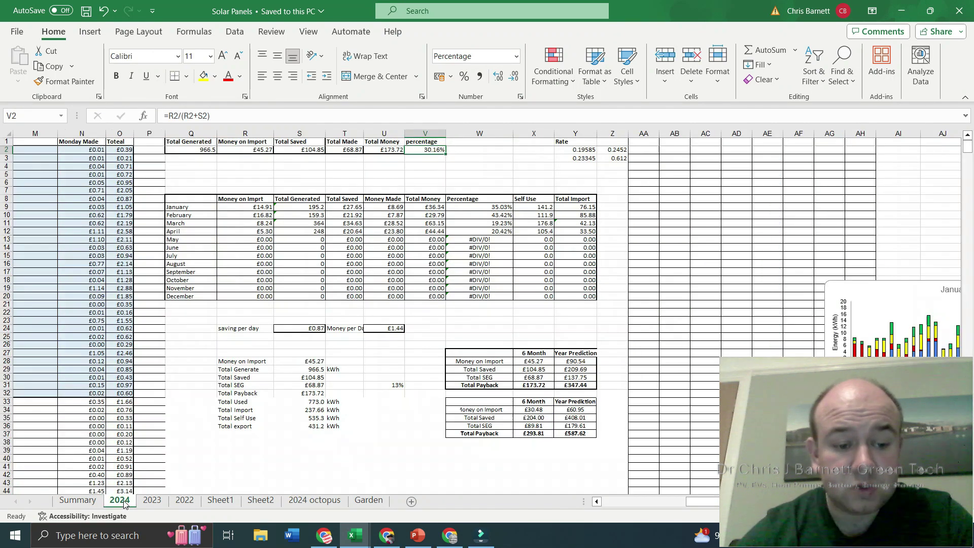
click(68, 417)
key(Left)
key(Left)
key(Left)
key(Left)
key(Left)
key(Left)
key(Left)
key(Left)
key(Left)
key(Left)
key(Left)
key(Left)
key(Left)
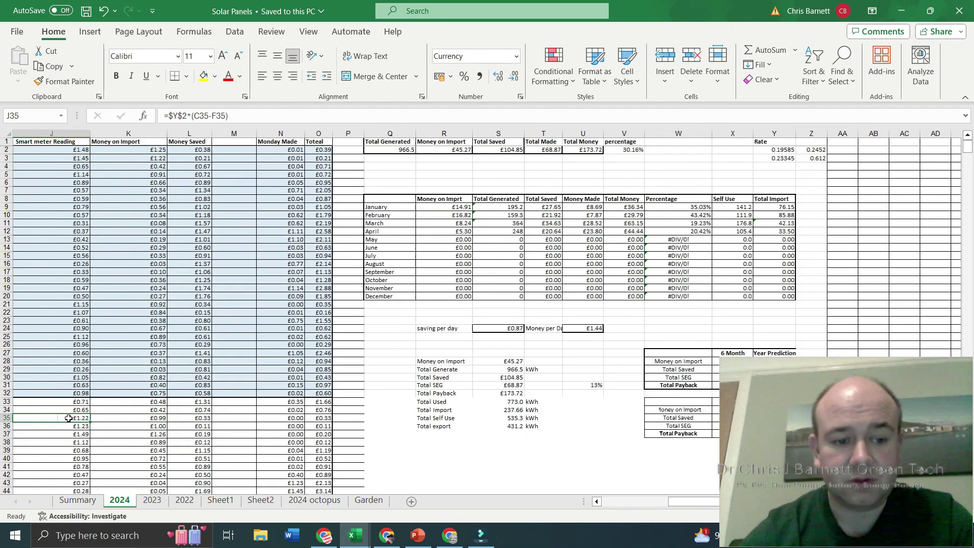
key(Down)
key(Down)
key(Down)
key(Down)
key(Down)
key(Down)
key(Down)
key(Down)
key(Down)
key(Down)
key(Down)
key(Down)
key(Down)
key(Down)
key(Down)
key(Down)
key(Down)
key(Down)
key(Down)
key(Down)
key(Down)
key(Down)
key(Down)
key(Down)
key(Down)
key(Down)
key(Down)
key(Down)
key(Down)
key(Down)
key(Down)
key(Down)
key(Down)
key(Down)
key(Down)
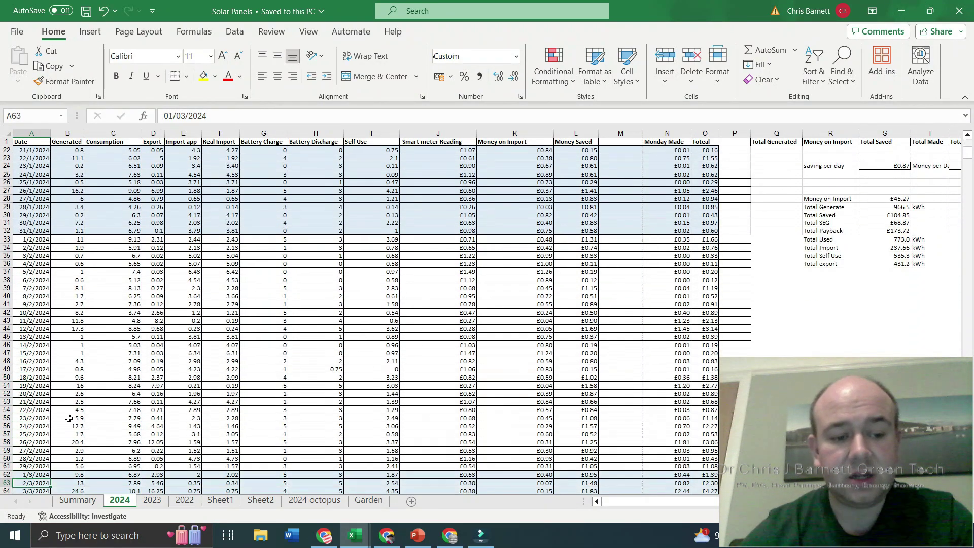
key(Down)
key(Down)
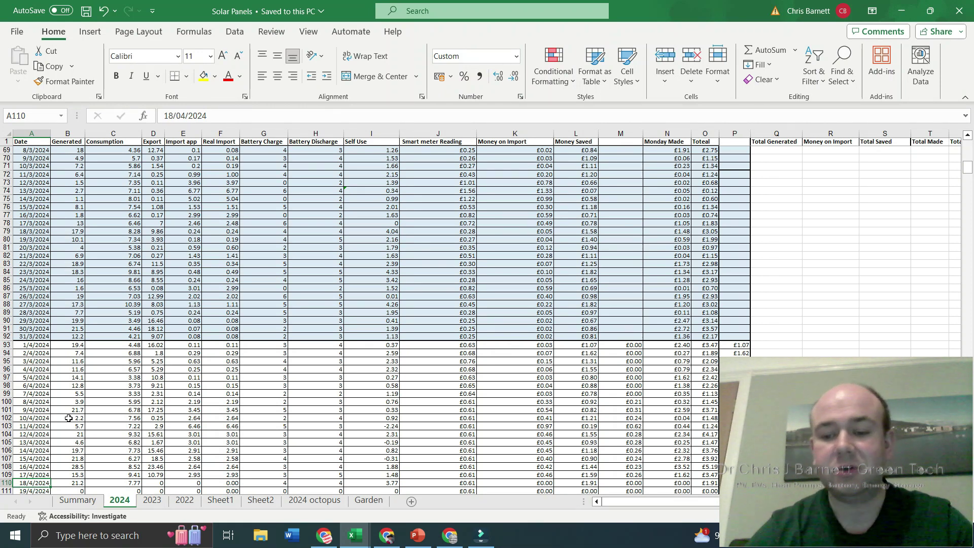
key(Down)
key(Down)
key(Up)
key(Up)
key(Up)
key(Up)
key(Up)
key(Up)
key(Up)
key(Up)
key(Up)
key(Up)
key(Up)
key(Up)
key(Up)
key(Up)
key(Up)
key(Up)
key(Up)
key(Up)
key(Right)
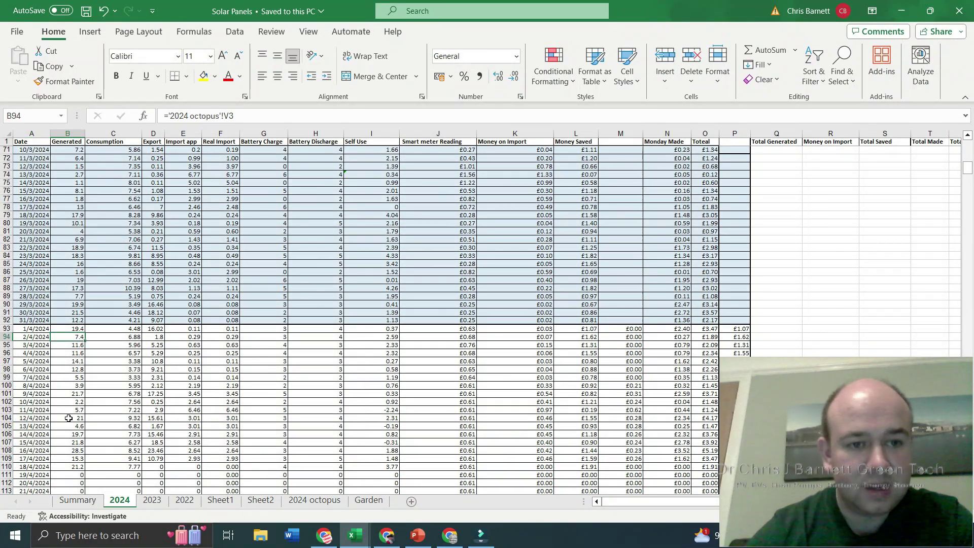
key(Up)
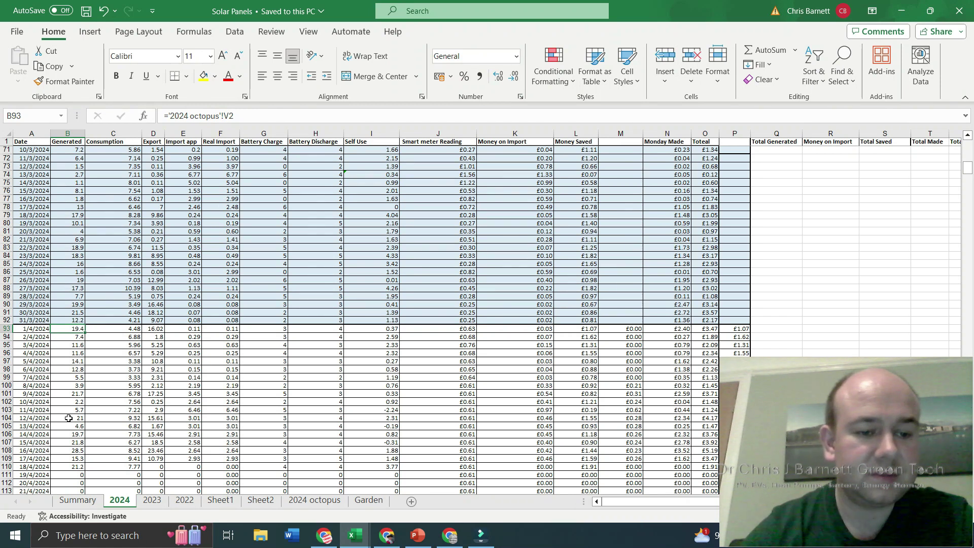
Step: Check row 93's Consumption, Export, Import app and Real Import links up to the Self Use formula in I93
key(Right)
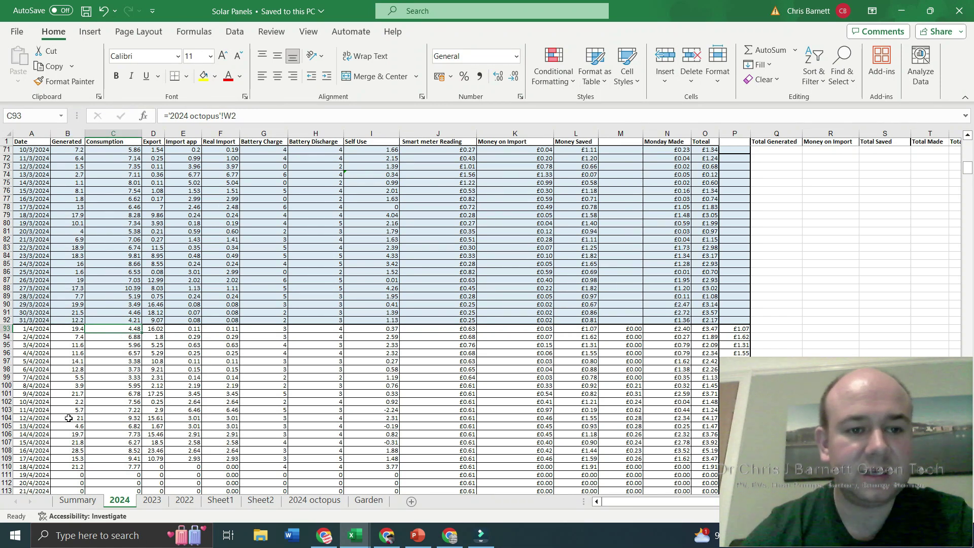
key(Right)
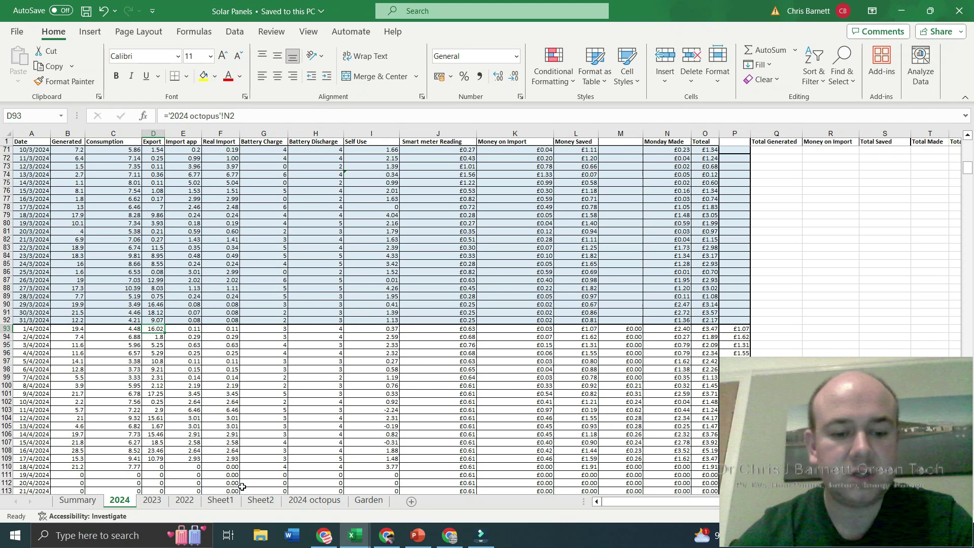
key(Right)
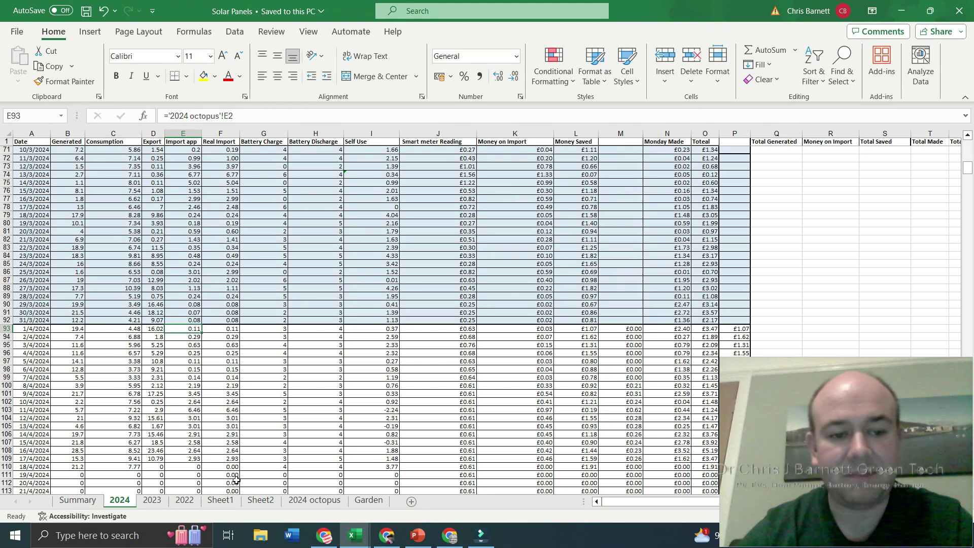
key(Right)
key(Left)
key(Right)
key(Left)
key(Right)
key(Left)
key(Right)
key(Left)
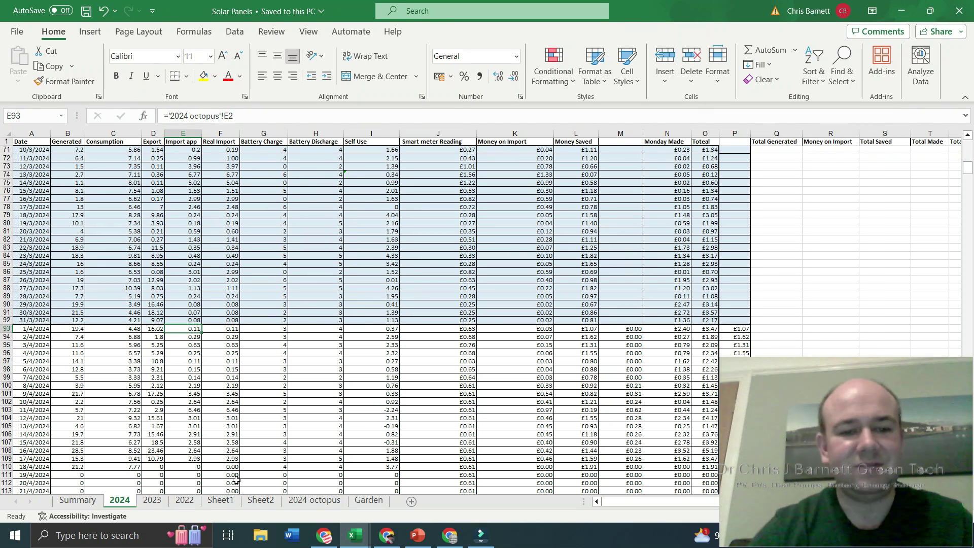
key(Right)
key(Right)
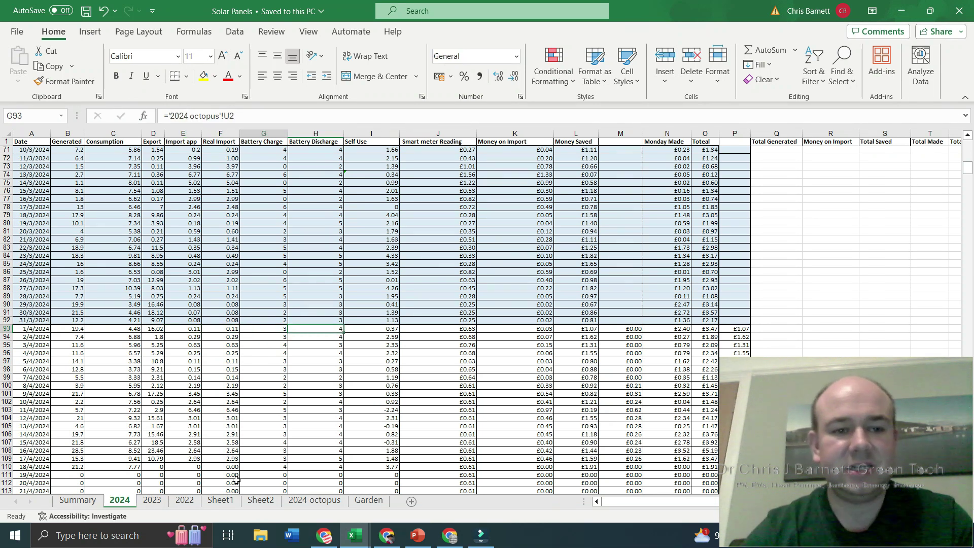
key(Right)
key(Right)
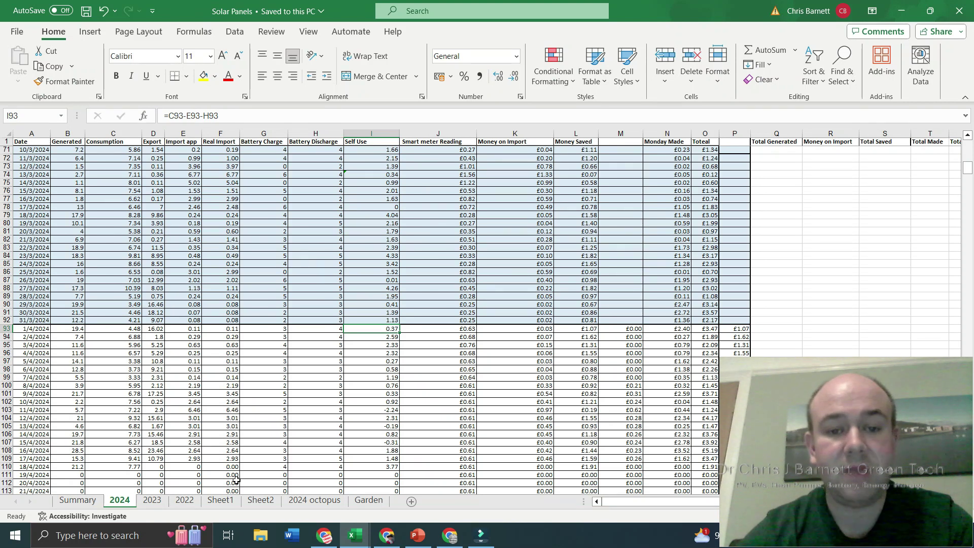
key(Right)
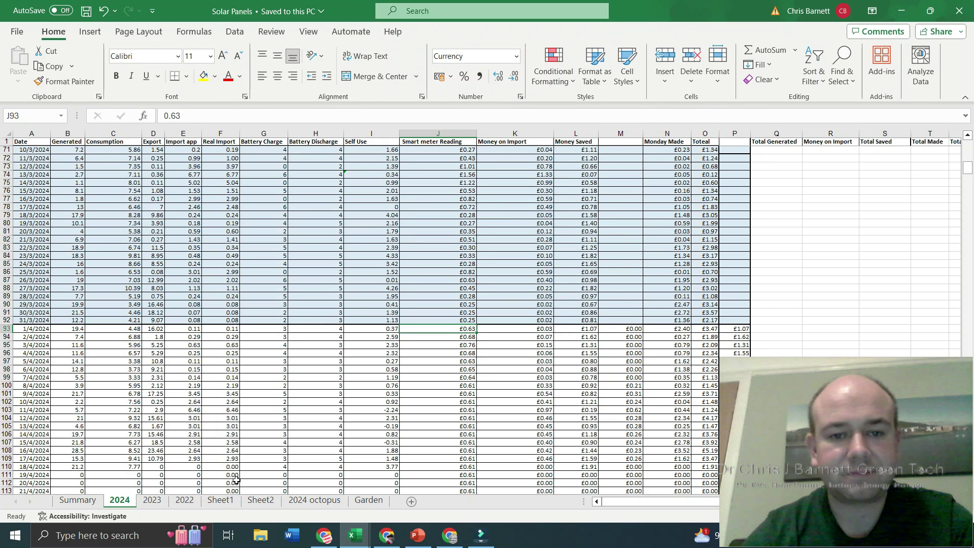
key(Right)
key(Left)
key(Left)
key(Right)
key(Down)
key(Up)
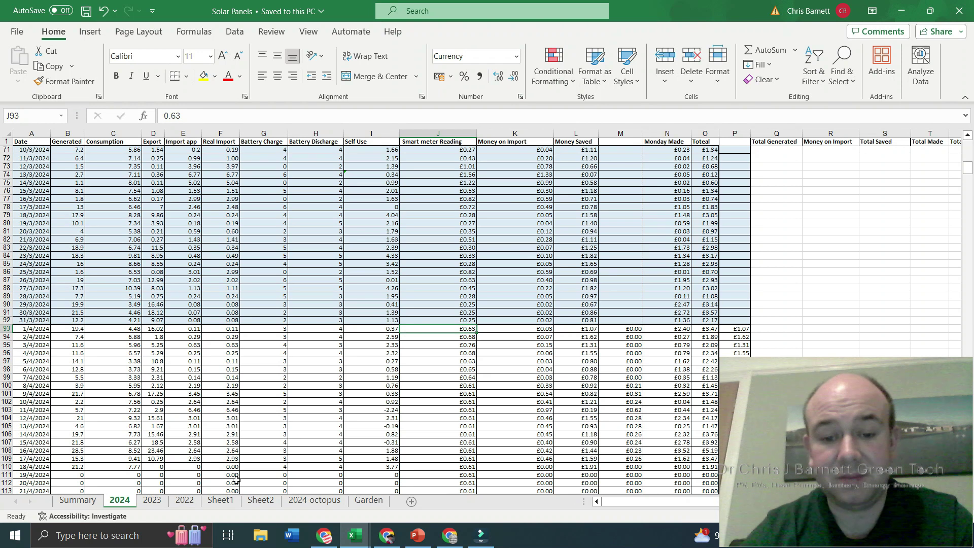
key(Down)
key(Down)
key(Down)
key(Down)
key(Down)
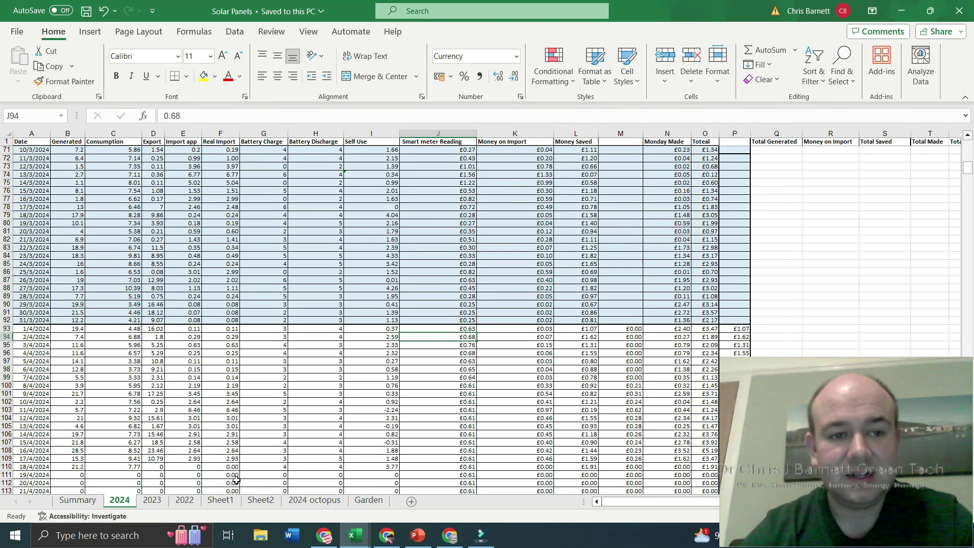
key(Down)
key(Down)
key(Down)
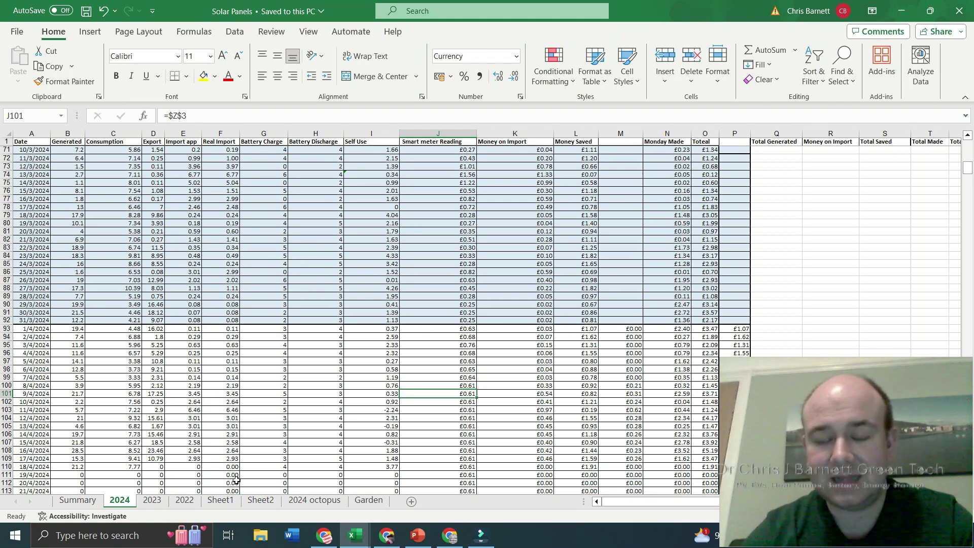
key(Up)
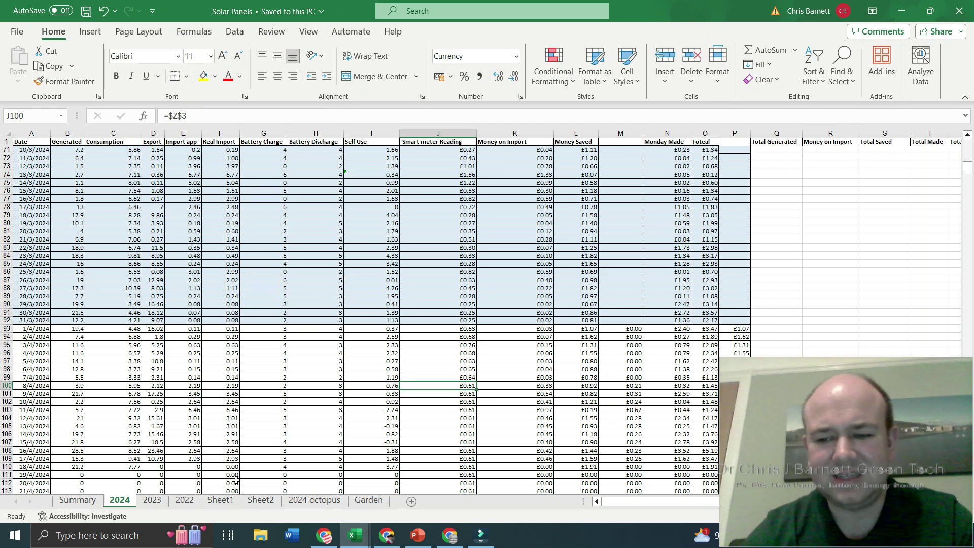
key(Up)
key(Up)
key(Up)
key(Up)
key(Up)
key(Up)
key(Up)
key(Right)
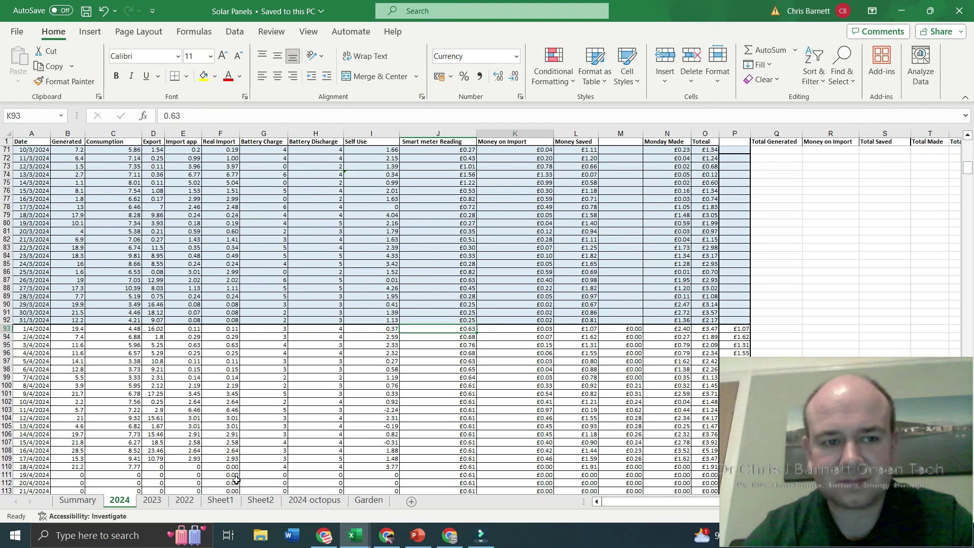
key(Down)
key(Down)
key(Down)
key(Down)
key(Down)
key(Down)
key(Down)
key(Down)
key(Down)
key(Down)
key(Down)
key(Down)
key(Down)
key(Left)
key(Right)
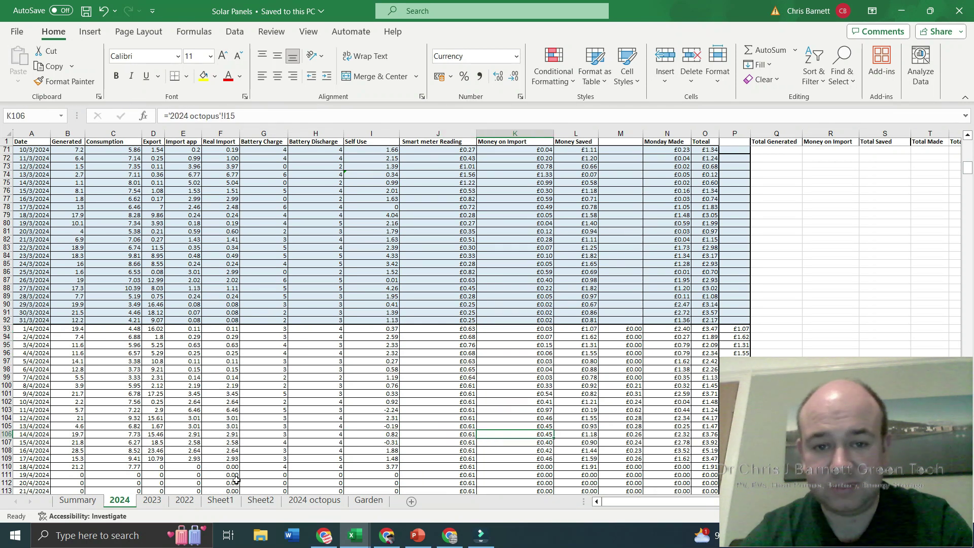
key(Up)
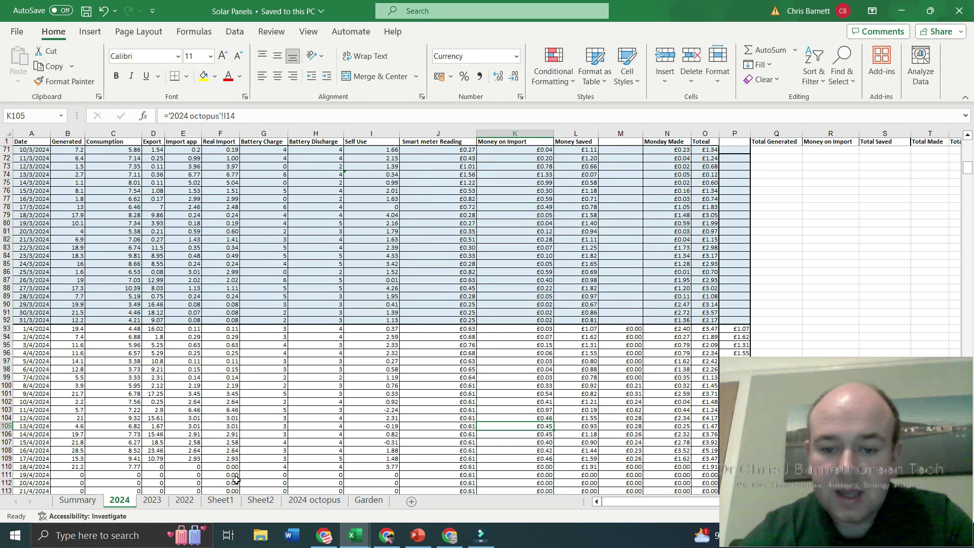
key(Right)
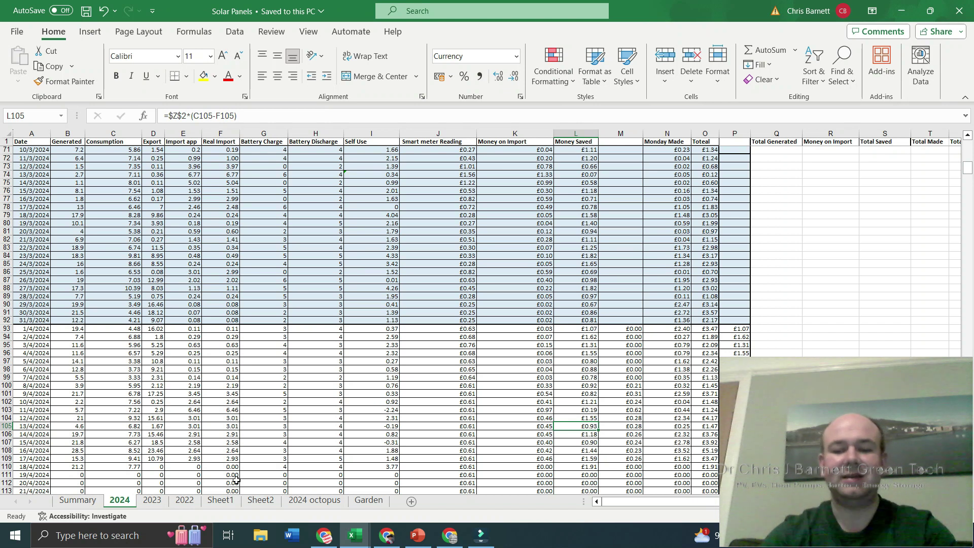
key(Right)
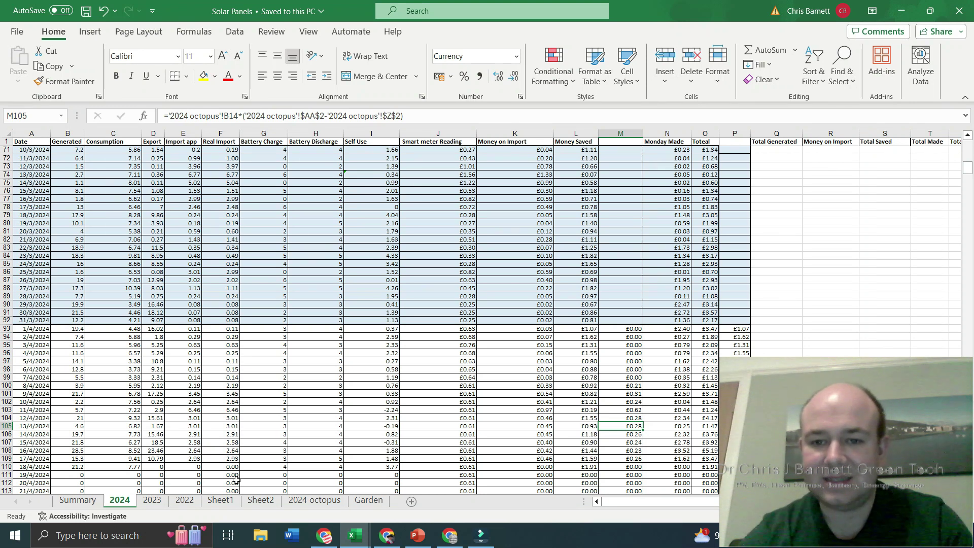
key(Right)
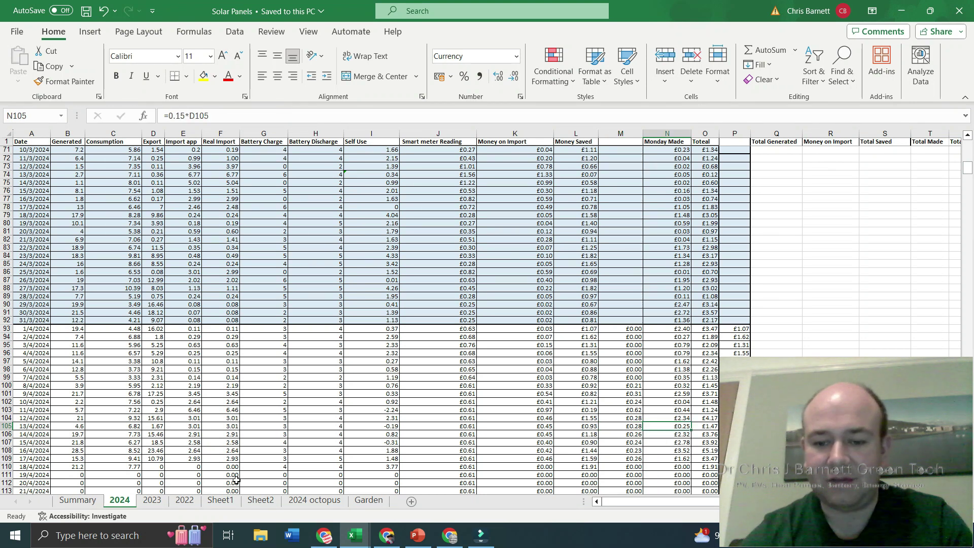
key(Left)
key(Right)
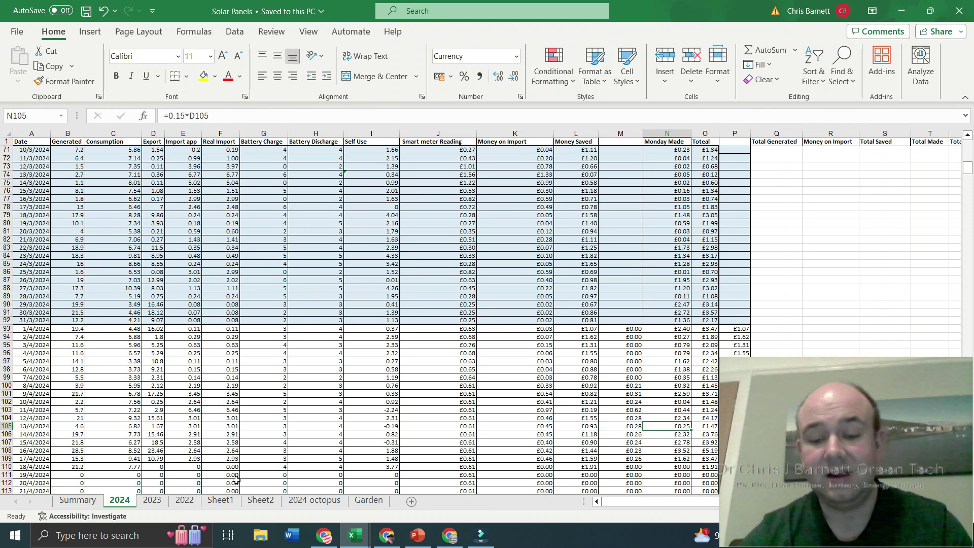
key(Down)
key(Up)
key(Up)
key(Down)
key(Down)
key(Down)
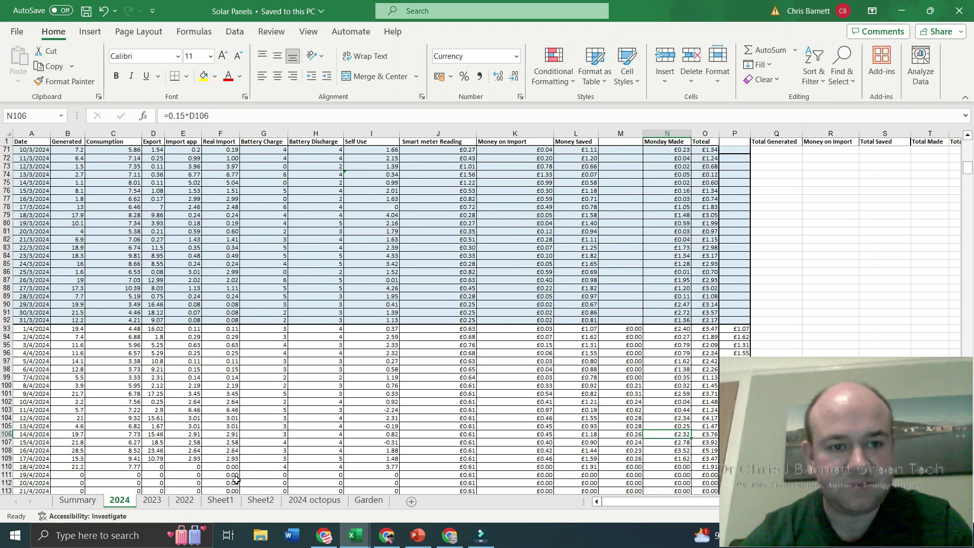
key(Down)
key(Down)
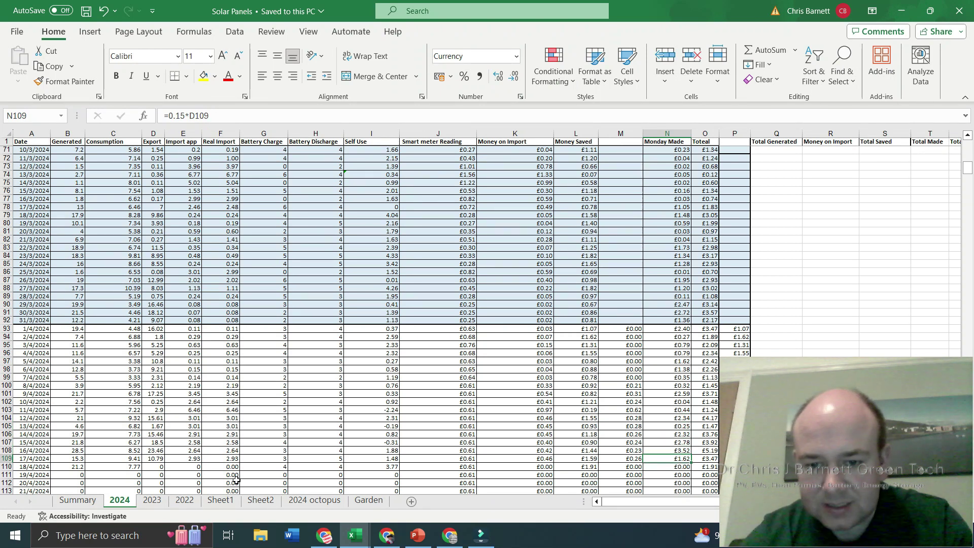
key(Up)
key(Up)
key(Up)
key(Down)
key(Down)
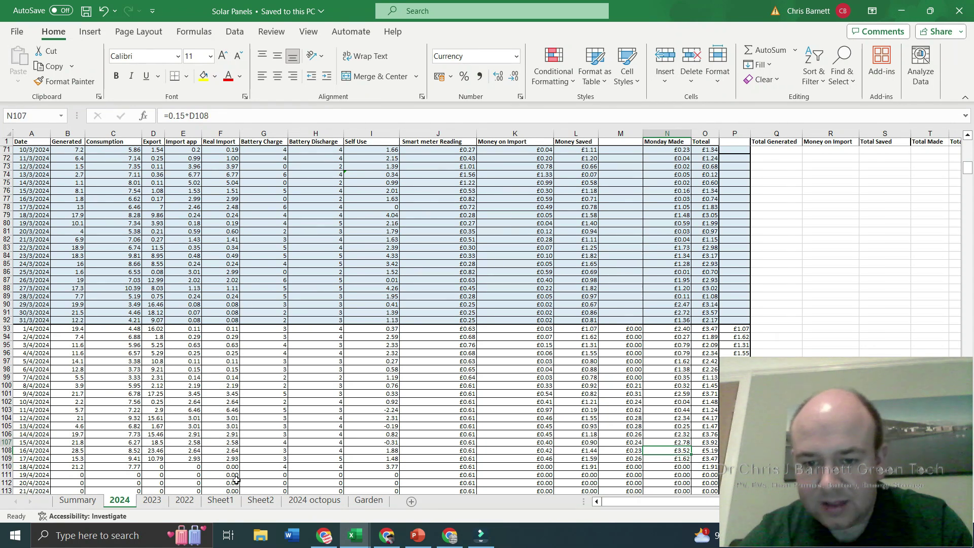
key(Down)
key(Up)
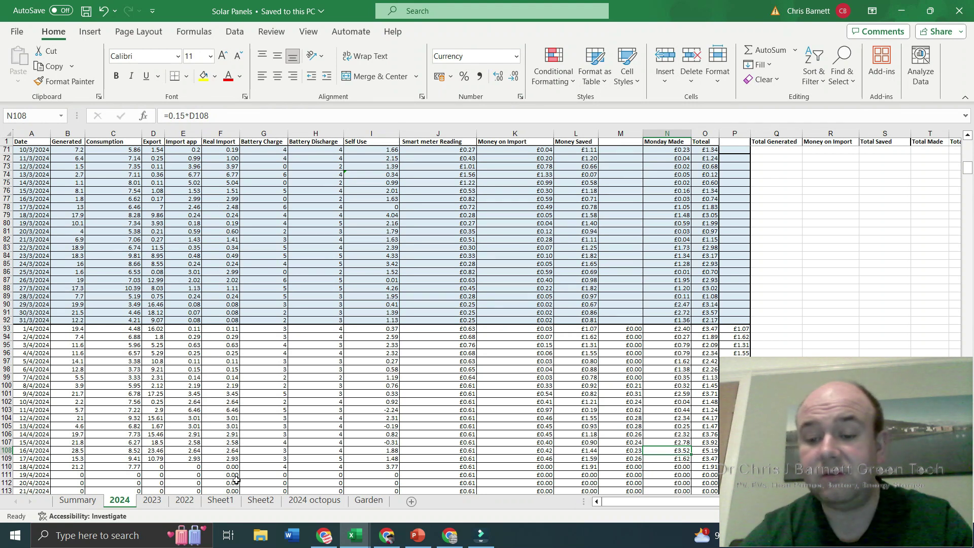
key(Up)
key(Up)
key(Up)
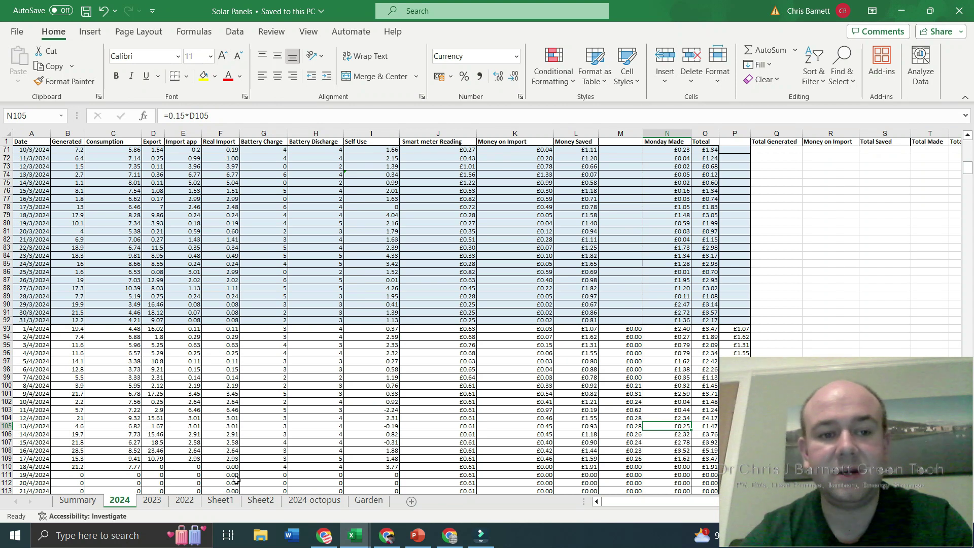
key(Right)
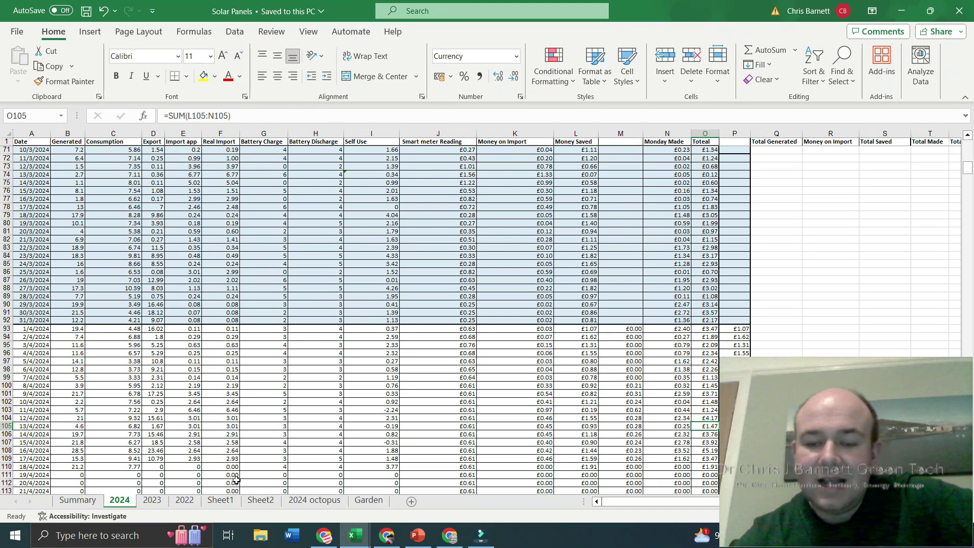
Step: Compare the Monday Made and Toteal formulas in row 105, then review column P formulas in rows 105–110
key(Left)
key(Right)
key(Left)
key(Right)
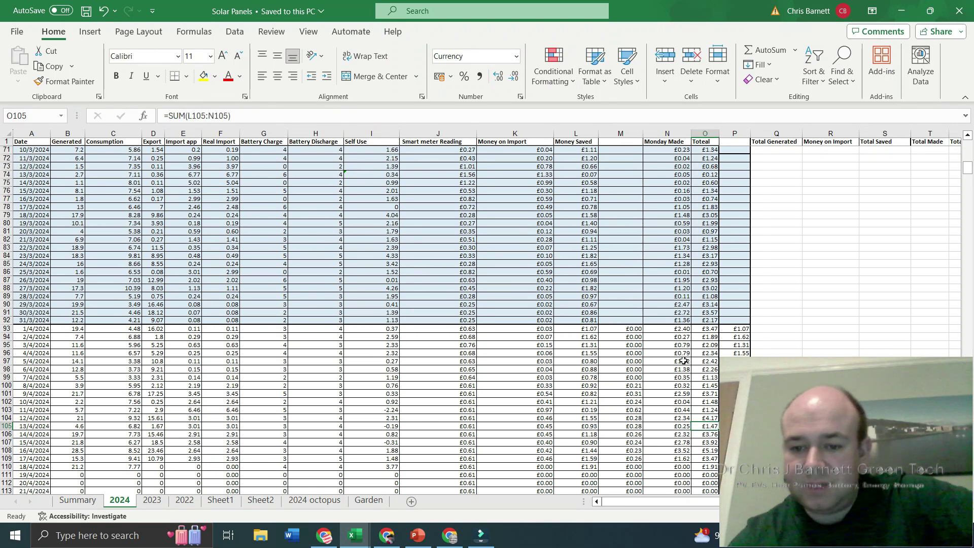
drag(634, 501, 651, 500)
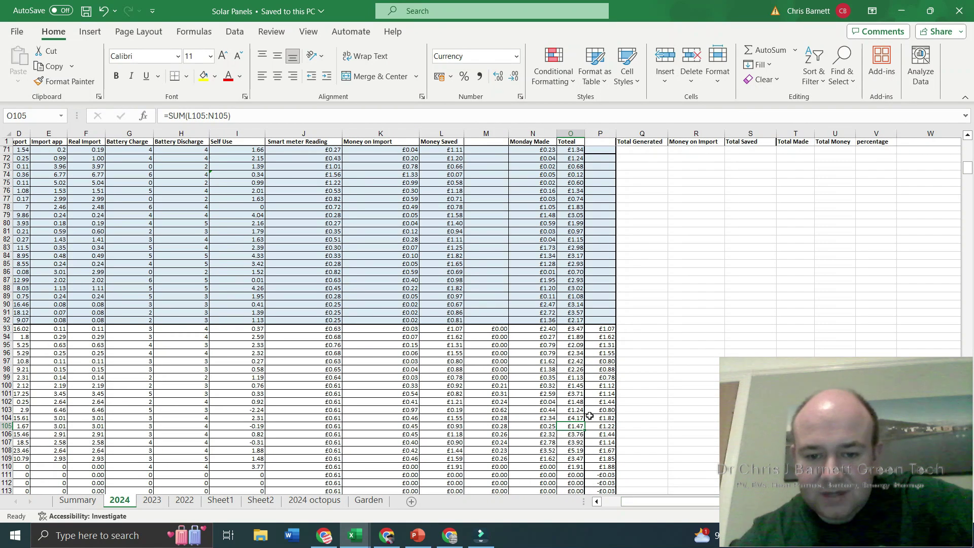
key(Right)
key(Down)
key(Down)
key(Down)
key(Down)
key(Down)
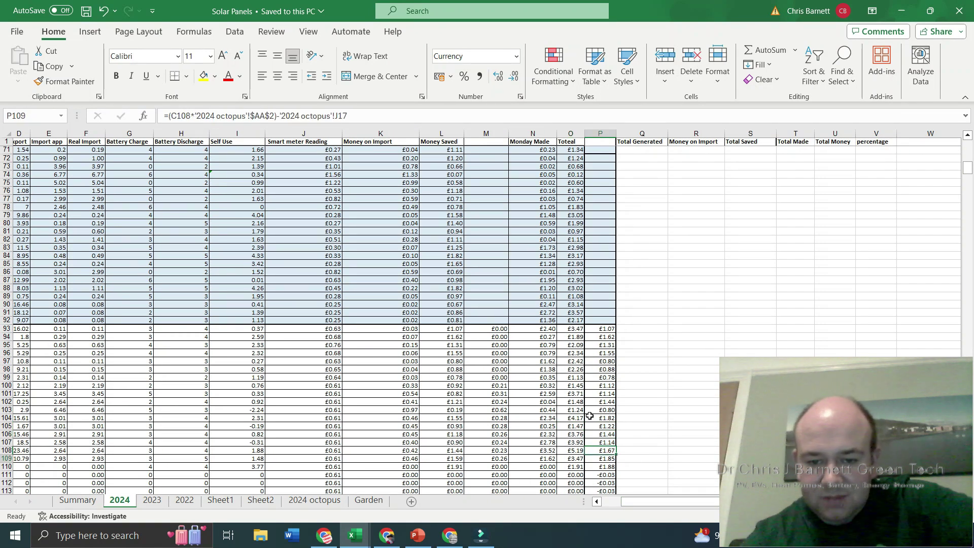
key(Up)
key(Up)
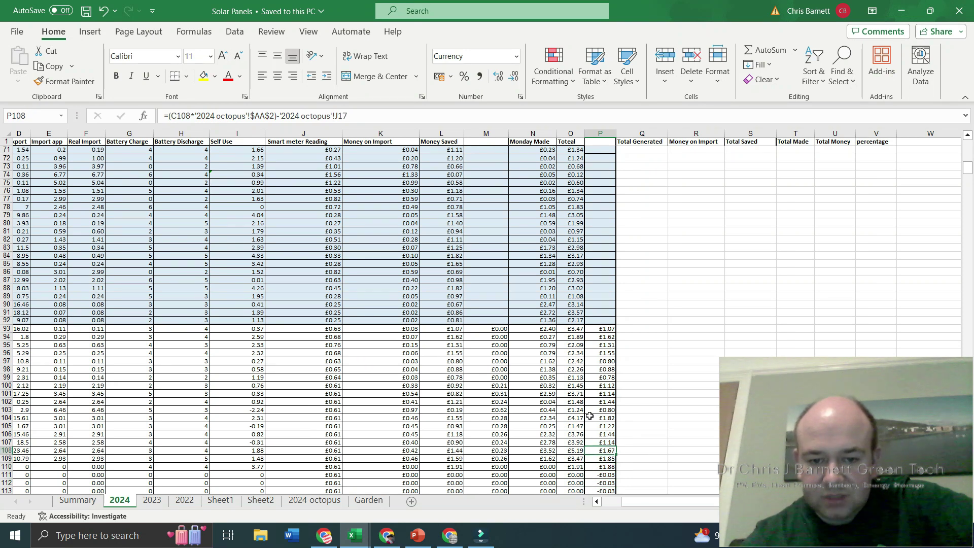
key(Up)
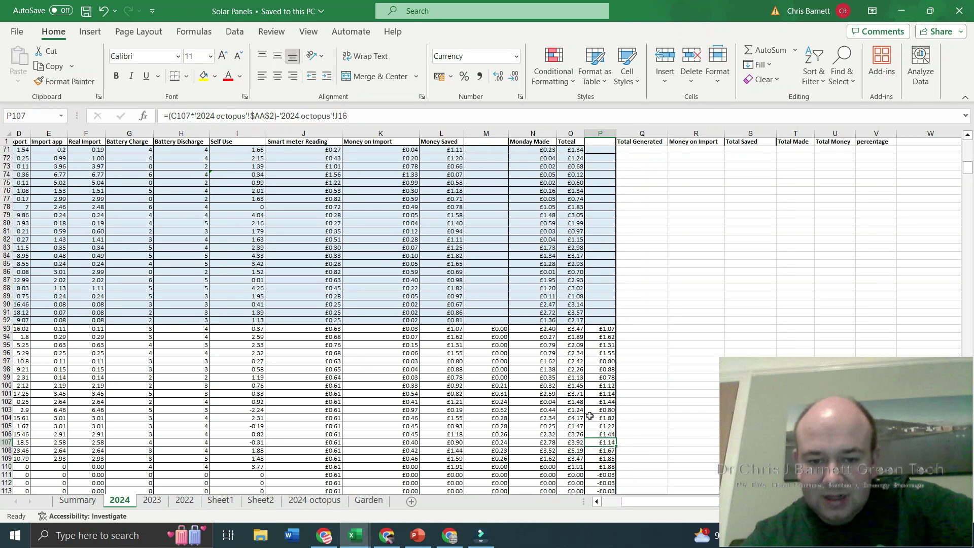
key(Down)
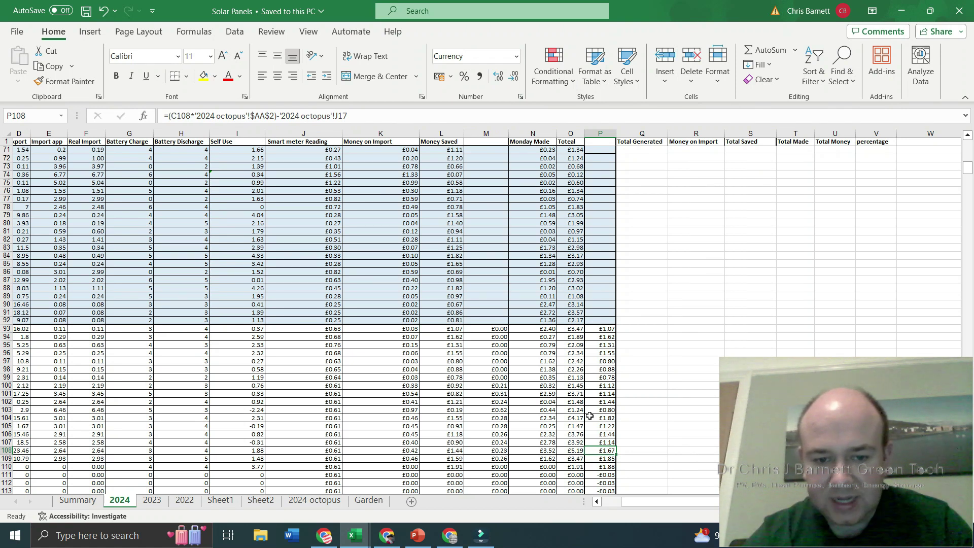
Step: Compare the Money Saved and 2024 octopus formulas in row 108, then bring up the Summary sheet
key(Left)
key(Left)
key(Left)
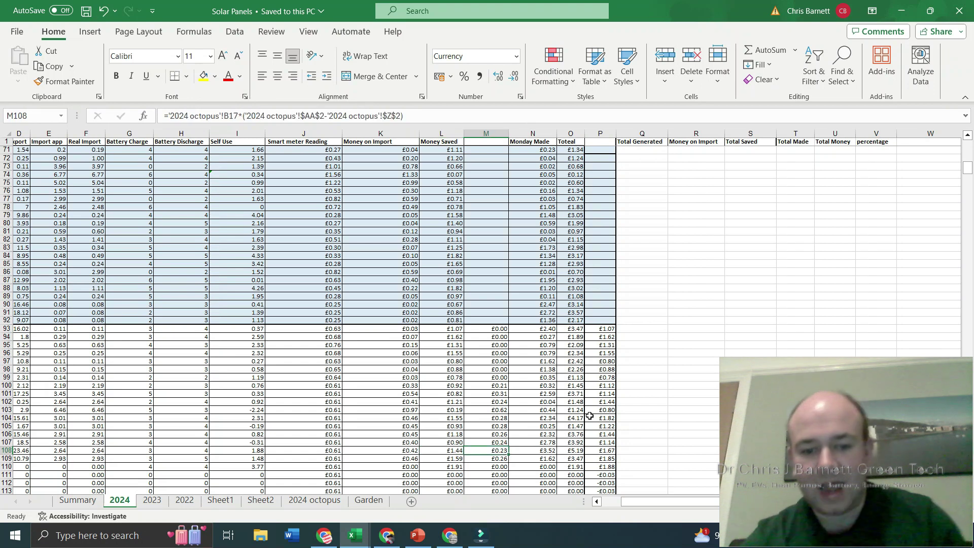
key(Left)
key(Right)
key(Left)
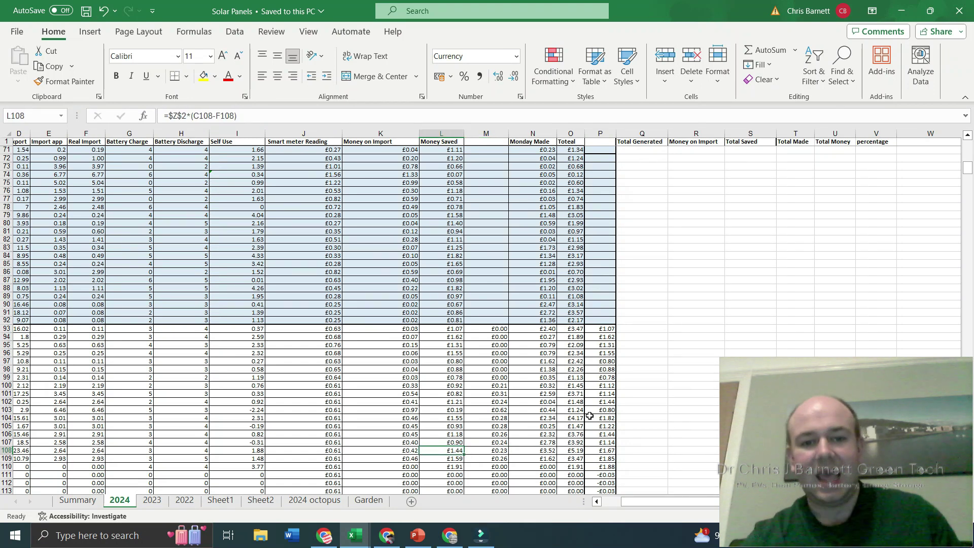
key(Right)
key(Left)
key(Right)
key(Left)
key(Right)
key(Right)
key(Right)
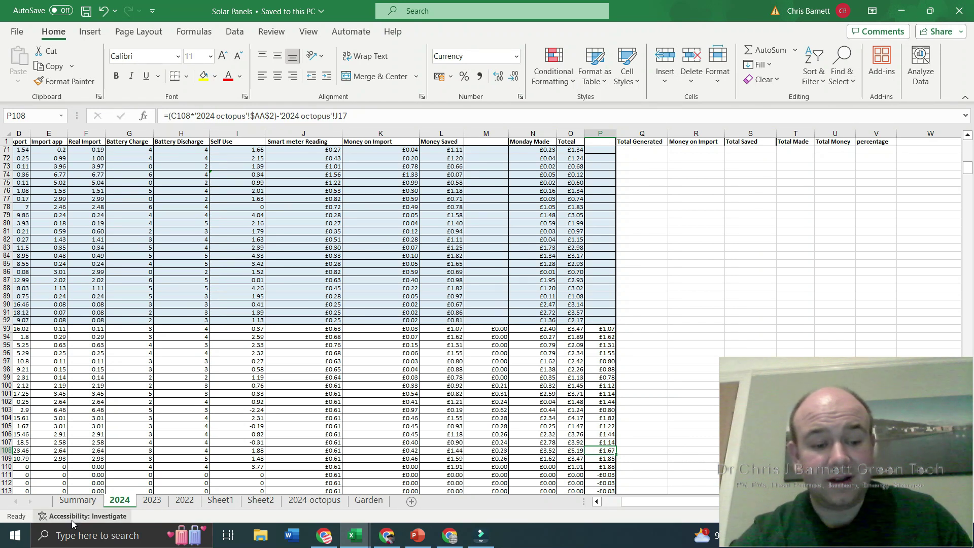
click(78, 500)
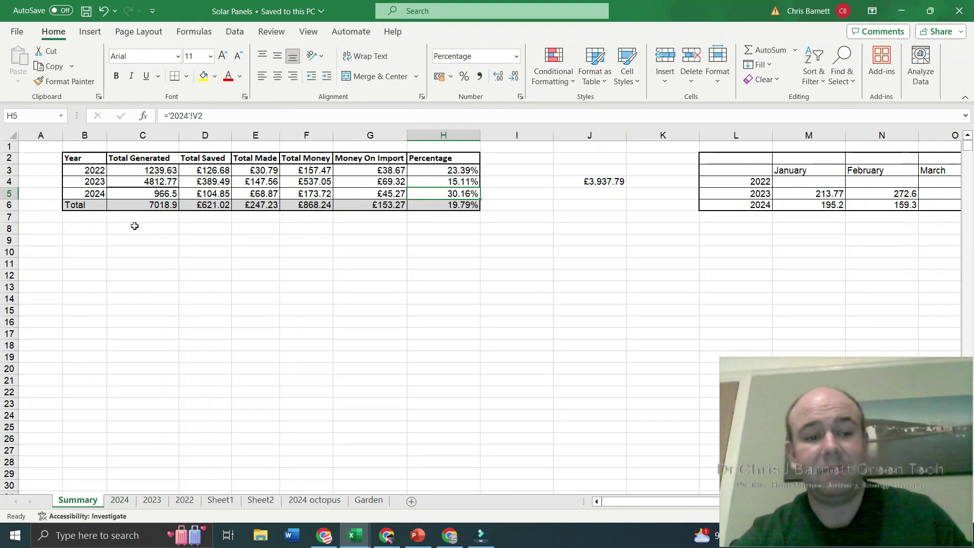